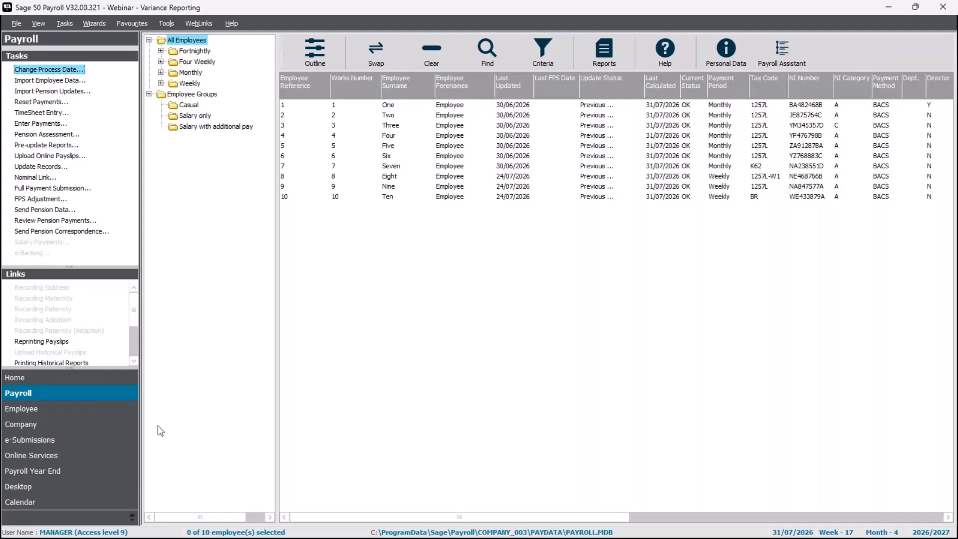
- Open the company's variance settings and review the payment and deduction elements available for variance reporting
click(67, 428)
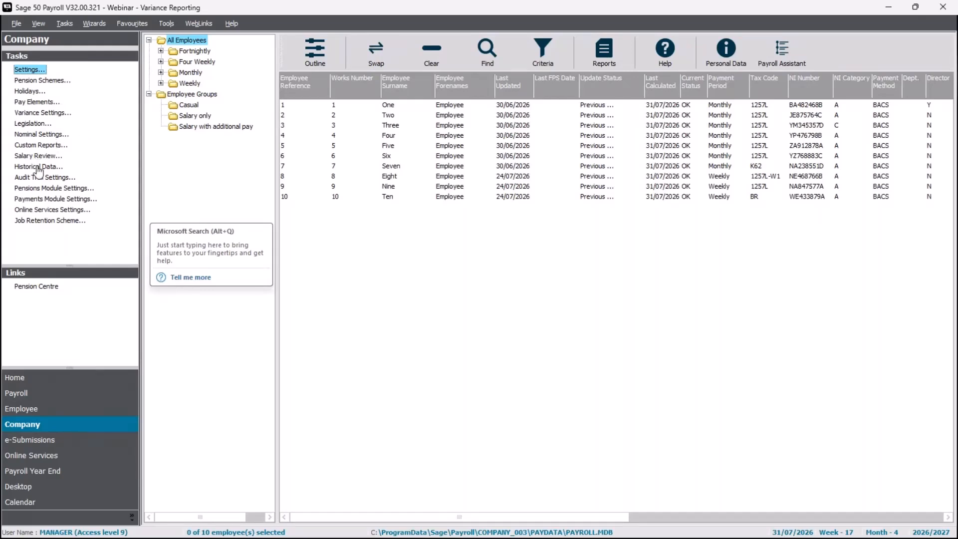
click(42, 113)
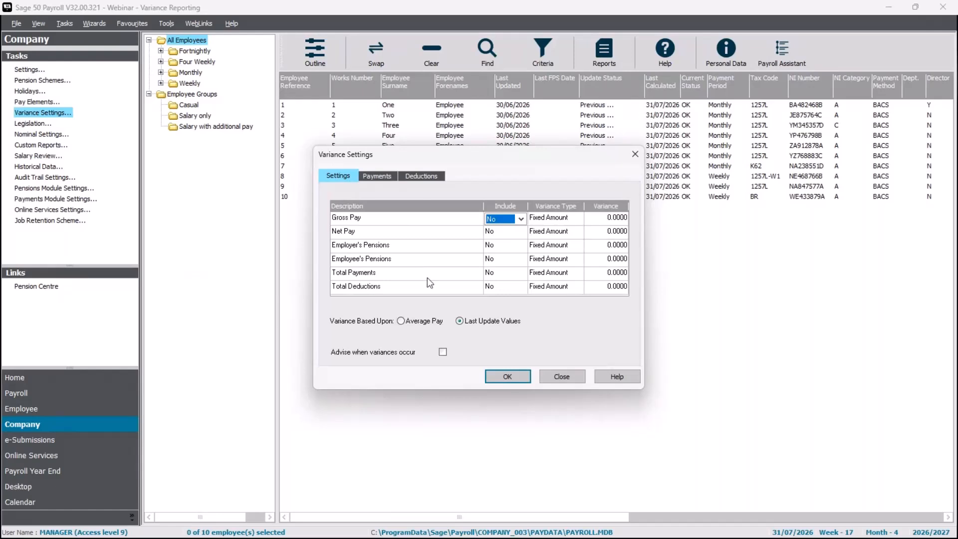
click(382, 181)
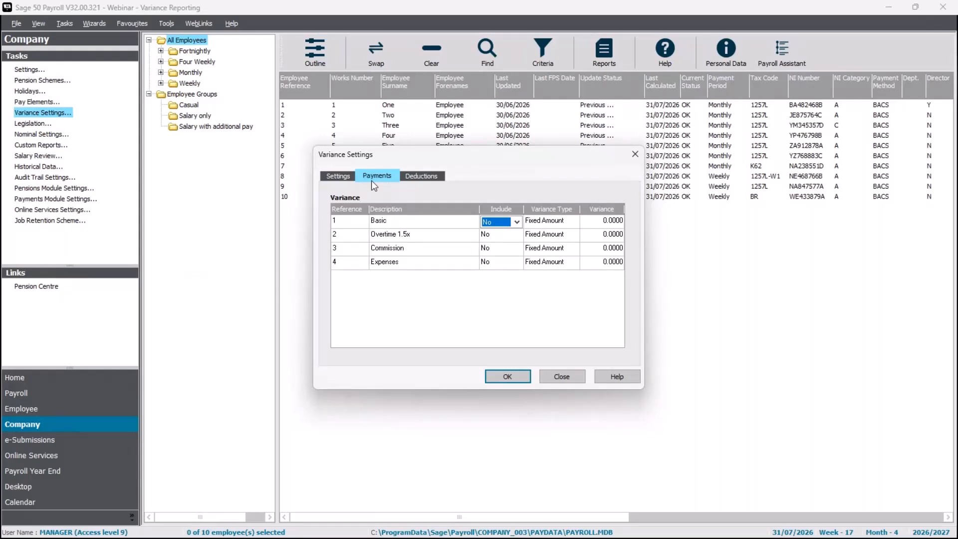
click(424, 175)
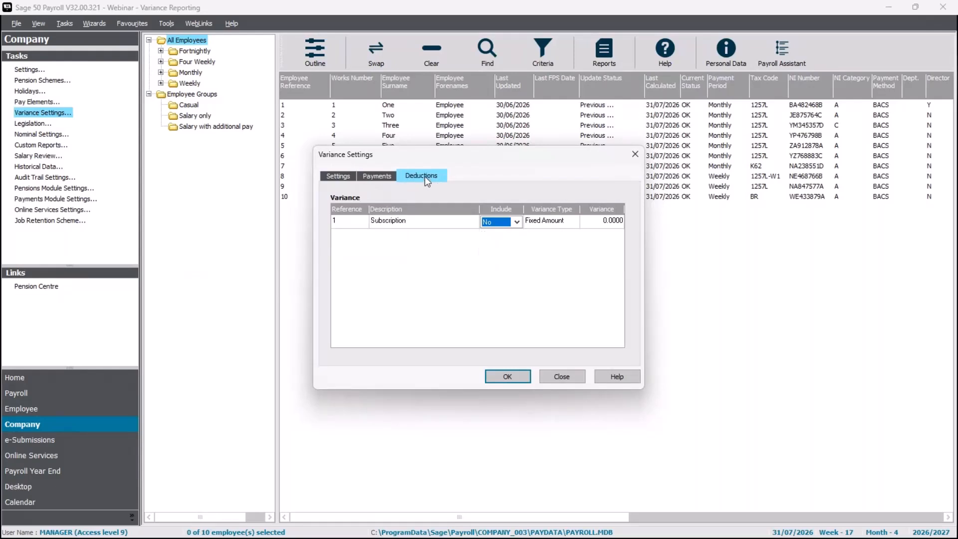
click(382, 178)
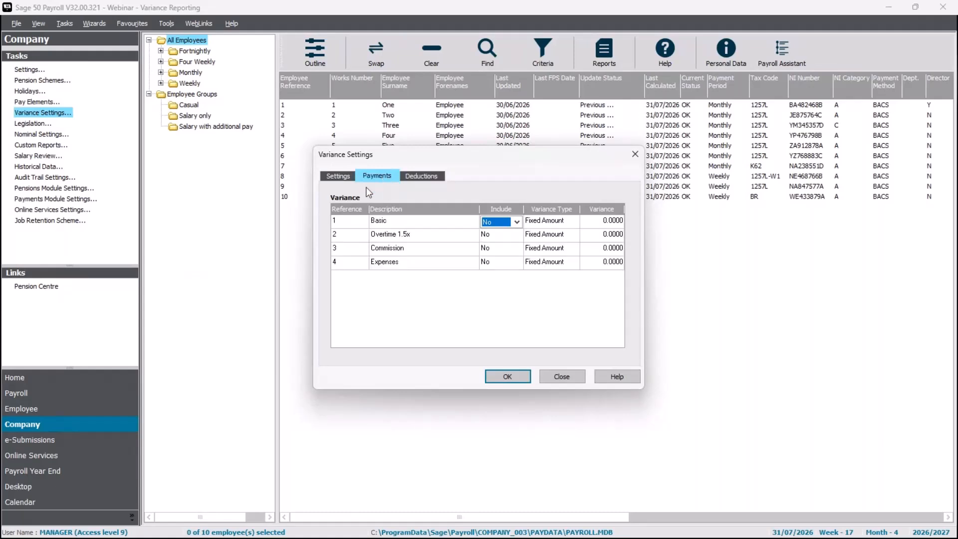
click(341, 175)
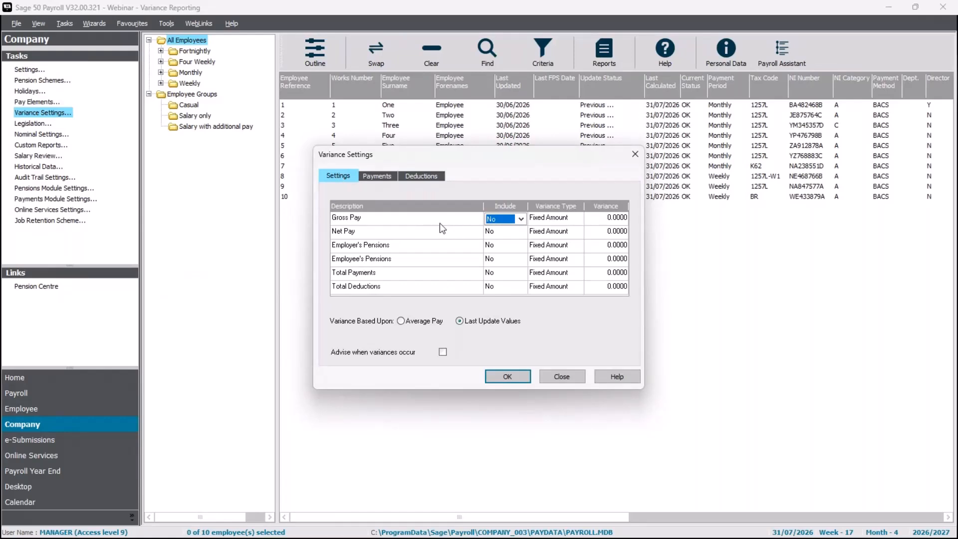
- Include Gross Pay, Net Pay, Employer's Pensions and Employee's Pensions in the variance settings
key(y)
click(498, 233)
key(y)
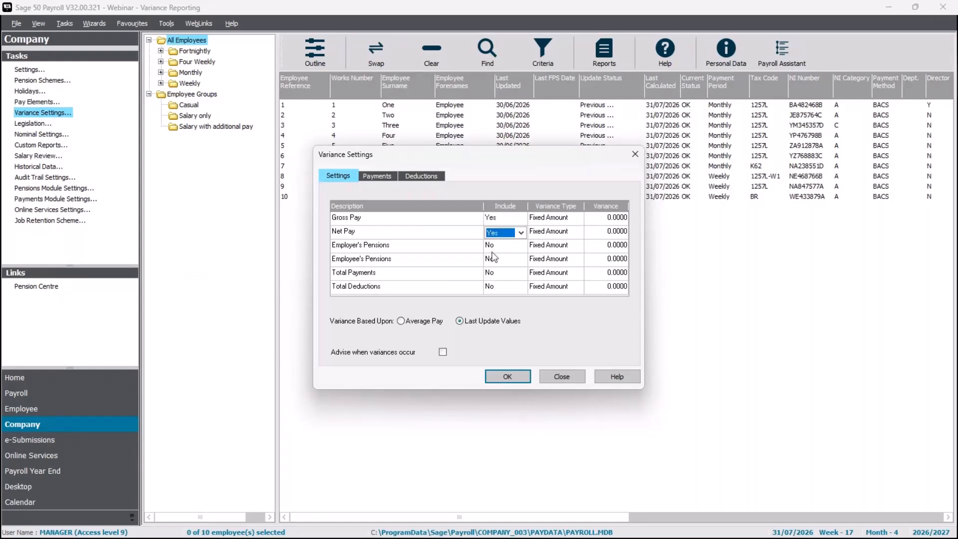
click(494, 246)
key(y)
click(492, 260)
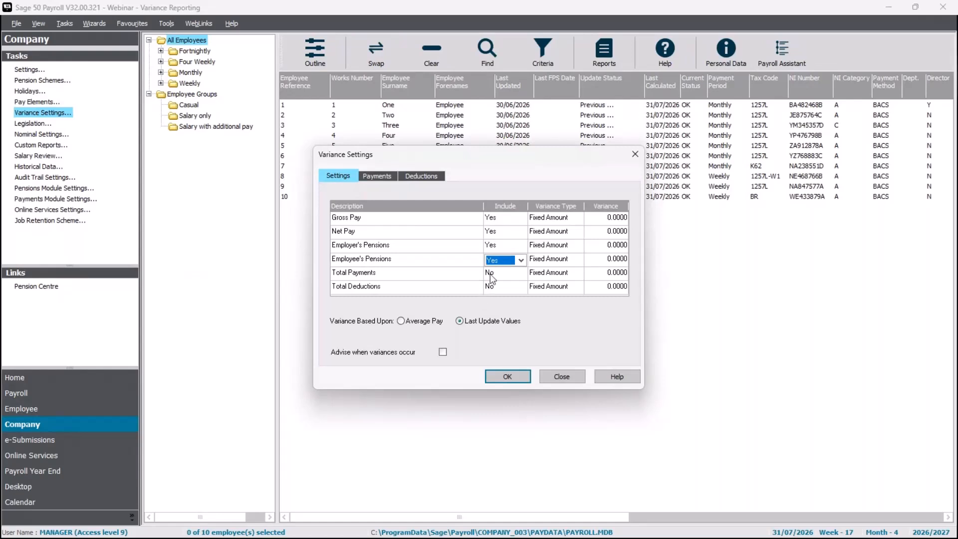
click(492, 276)
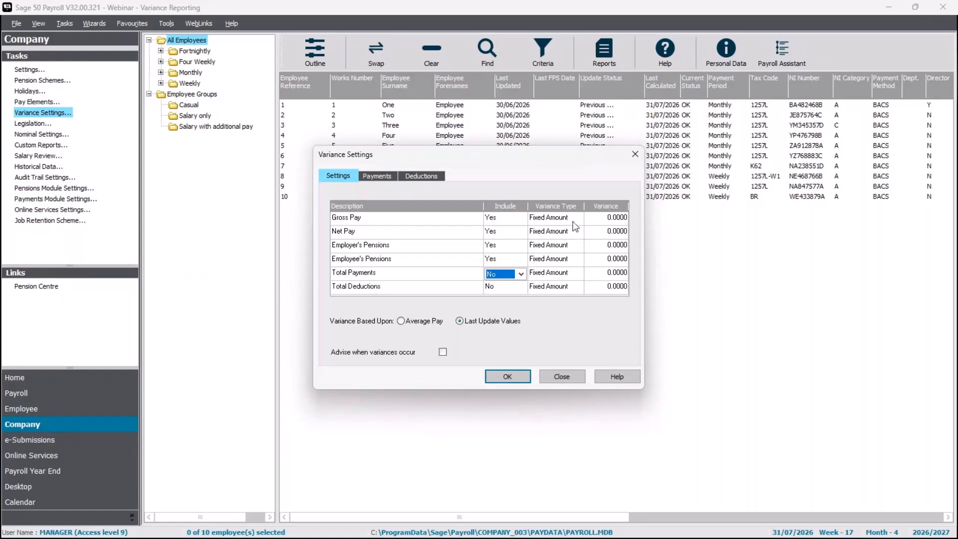
- Set the Net Pay variance to 1, enable advice when variances occur, and save the variance settings
click(616, 223)
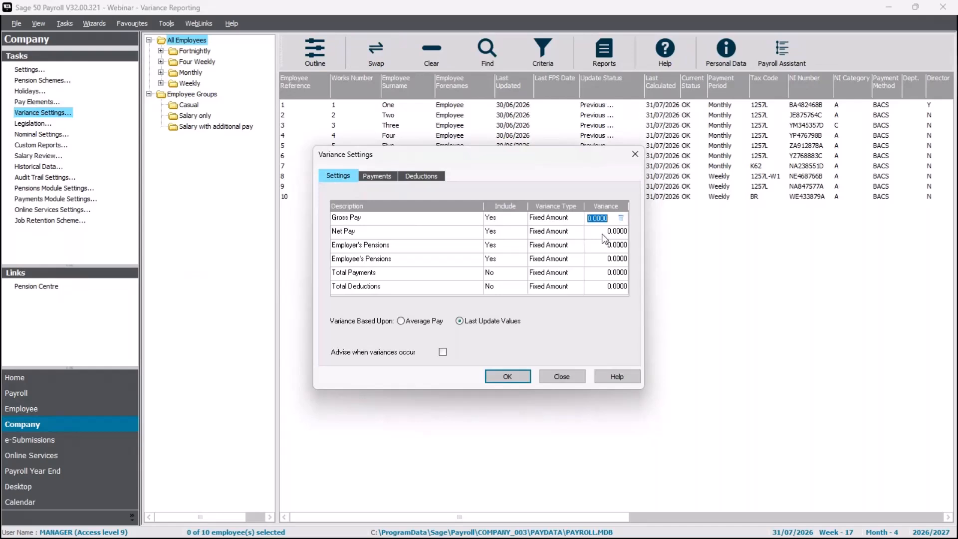
click(602, 235)
text(1)
key(Tab)
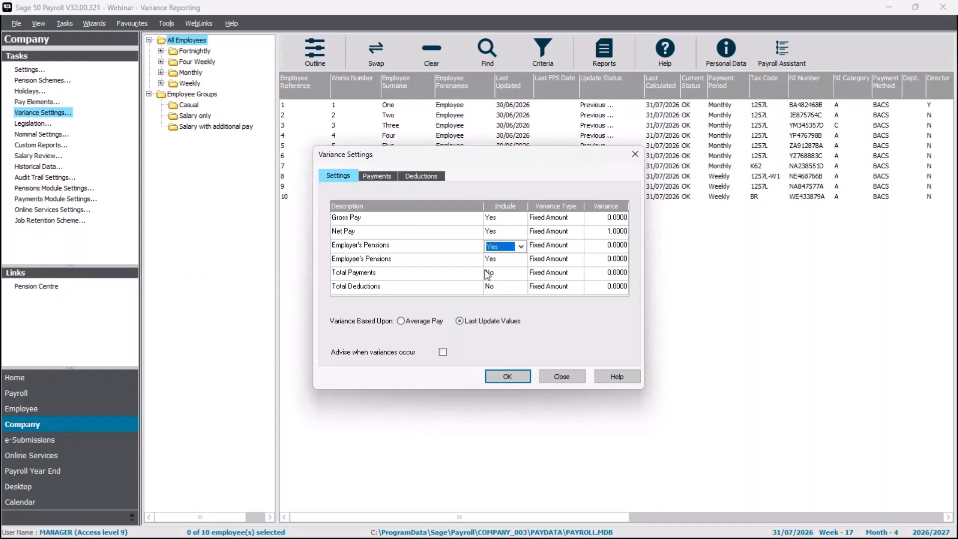
click(611, 248)
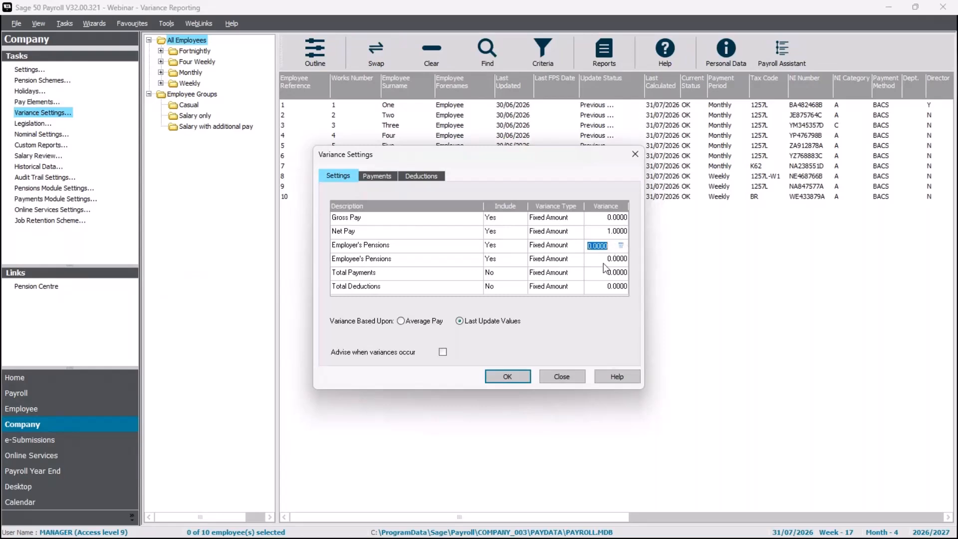
click(605, 263)
click(443, 353)
click(496, 376)
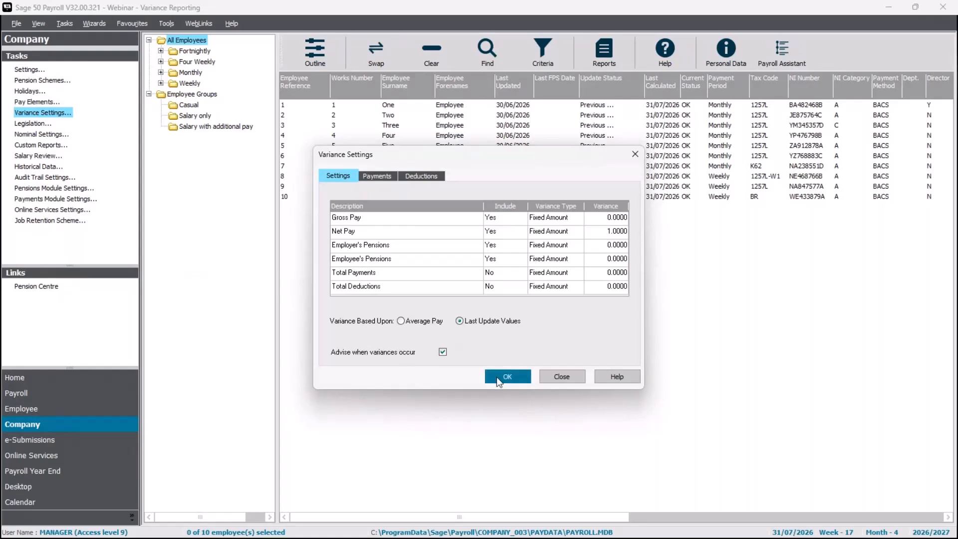
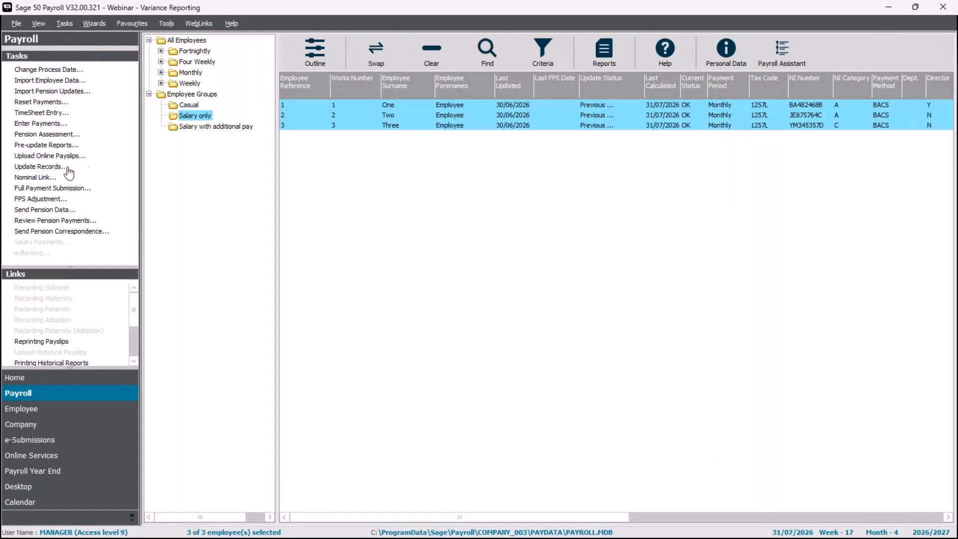
- Run the Exceptions to Variances Report from the pre-update reports for the selected employees, examine it enlarged, and close it
click(46, 145)
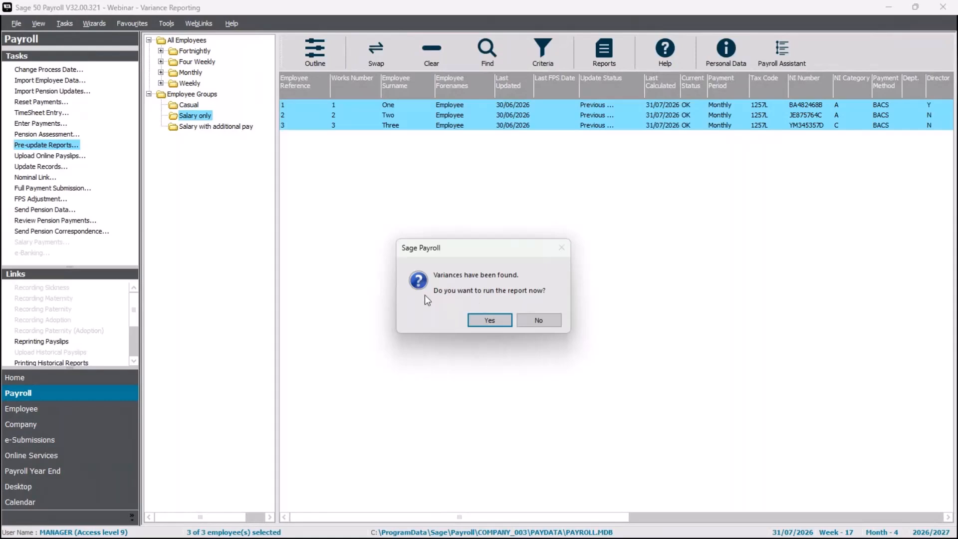
click(489, 321)
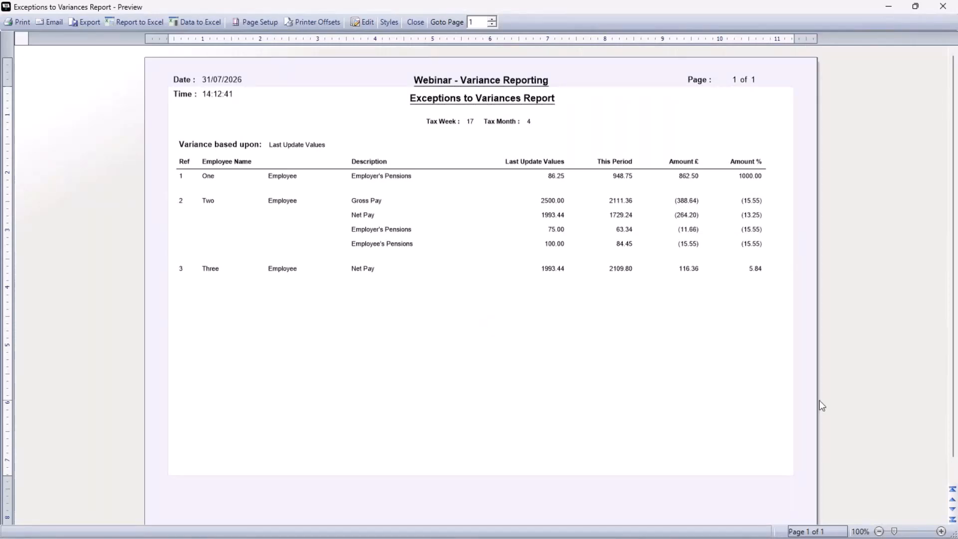
click(930, 532)
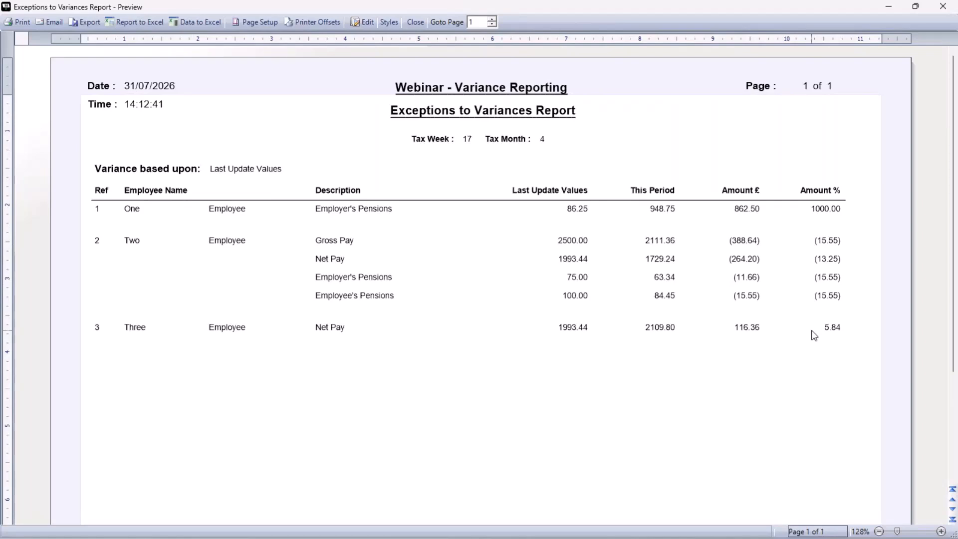
click(416, 22)
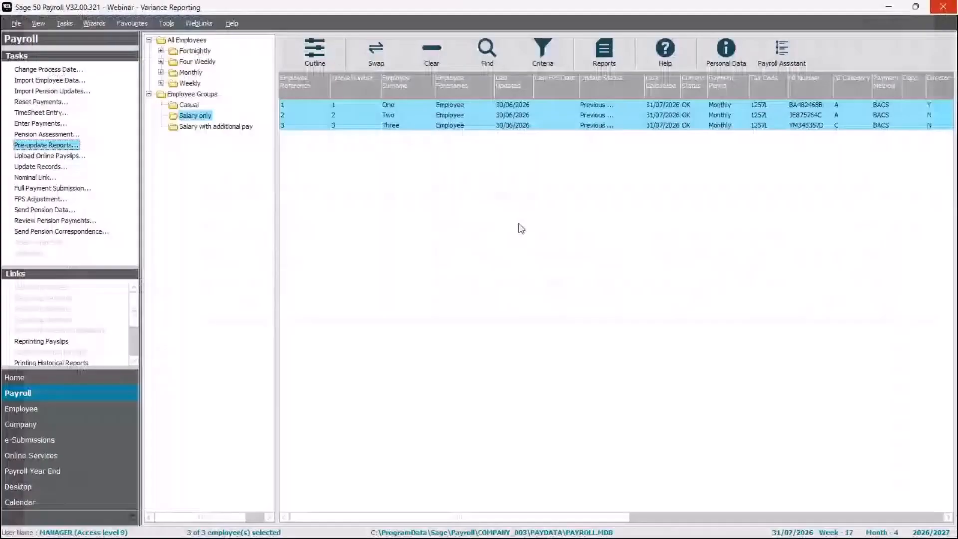
- Clear the employee selection and open the Pension Scheme (1) details in the first employee's record for editing
click(432, 53)
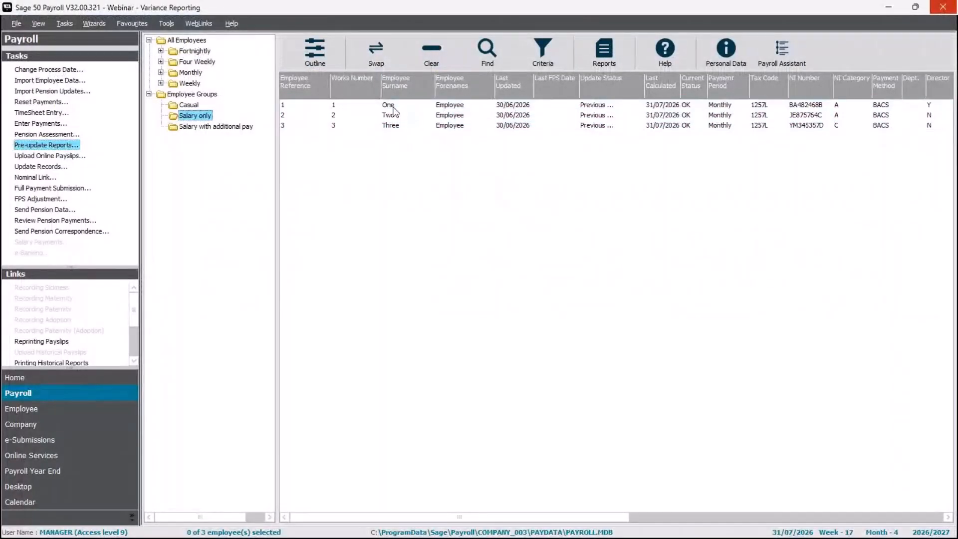
click(394, 108)
click(393, 107)
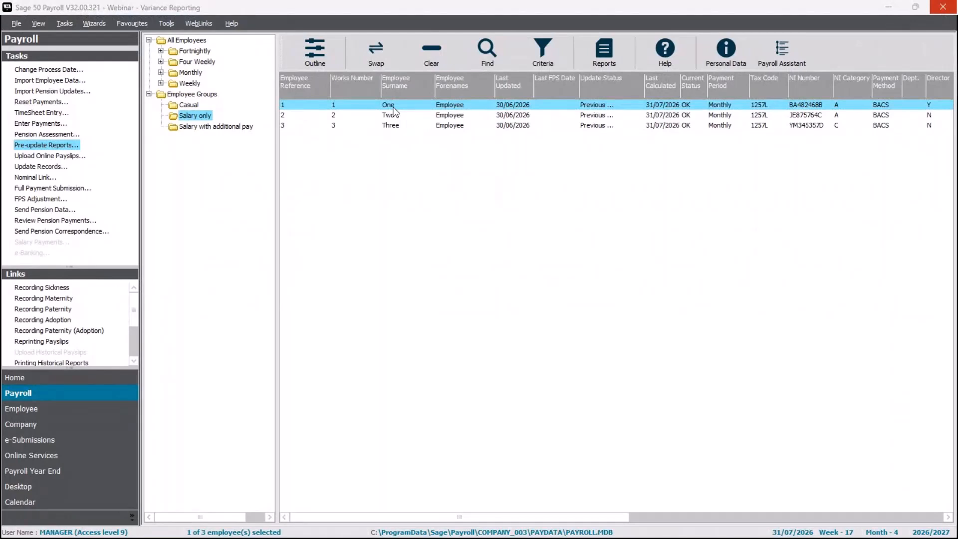
double_click(393, 107)
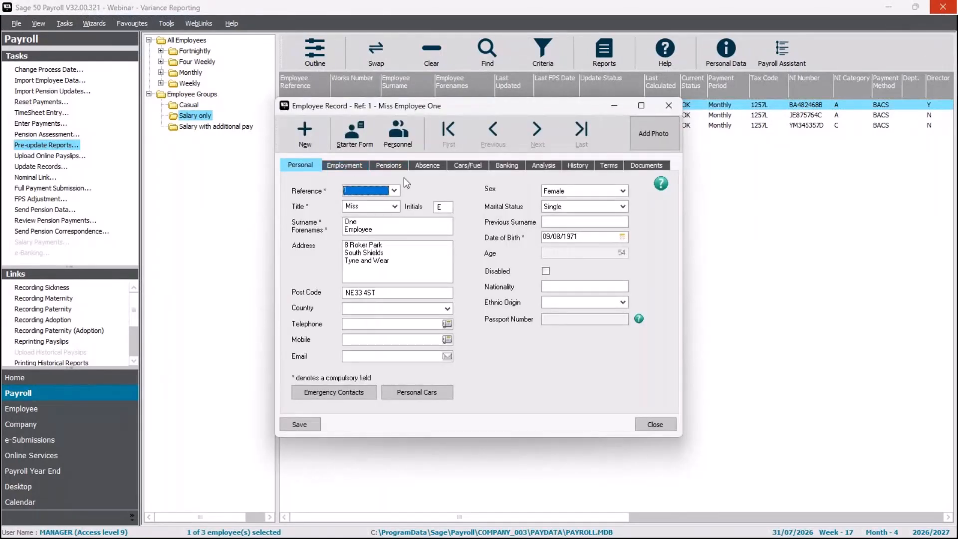
click(389, 165)
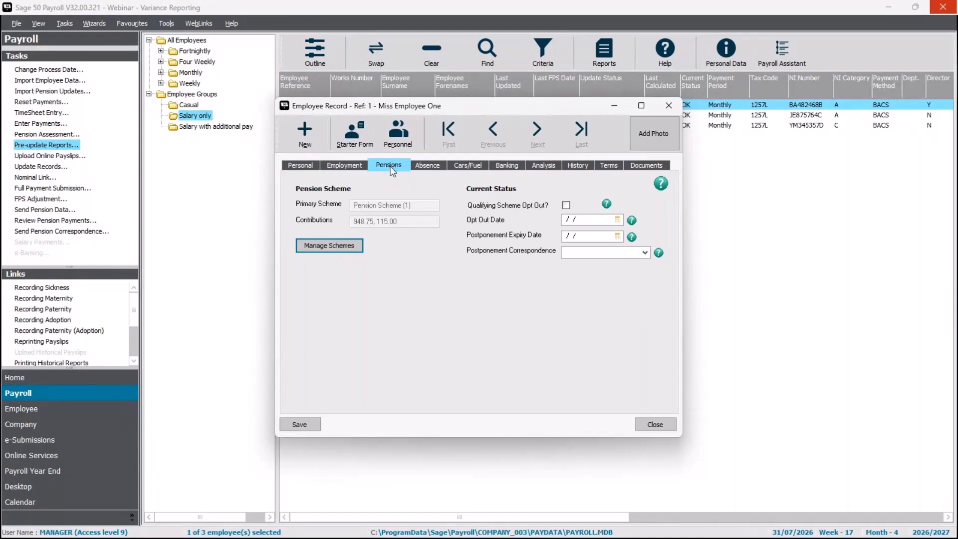
click(343, 250)
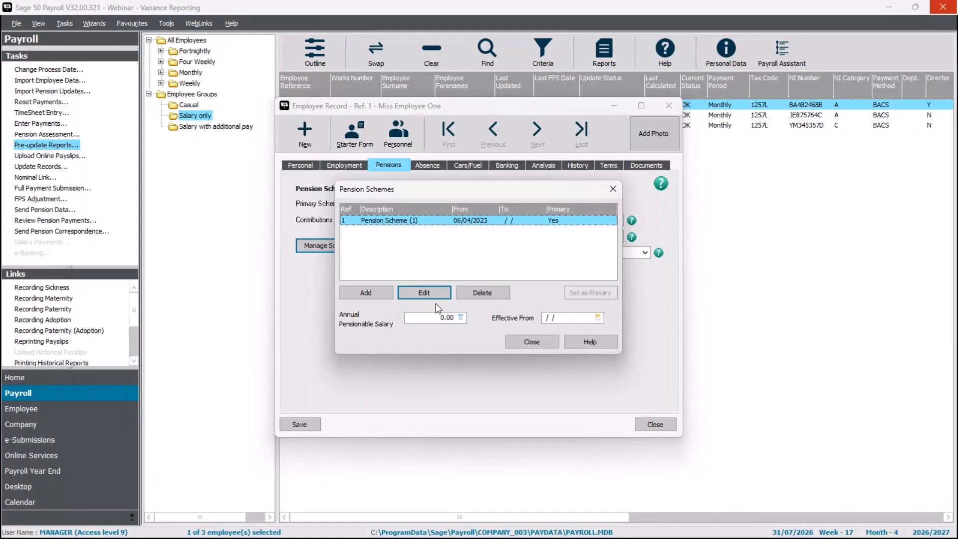
click(436, 295)
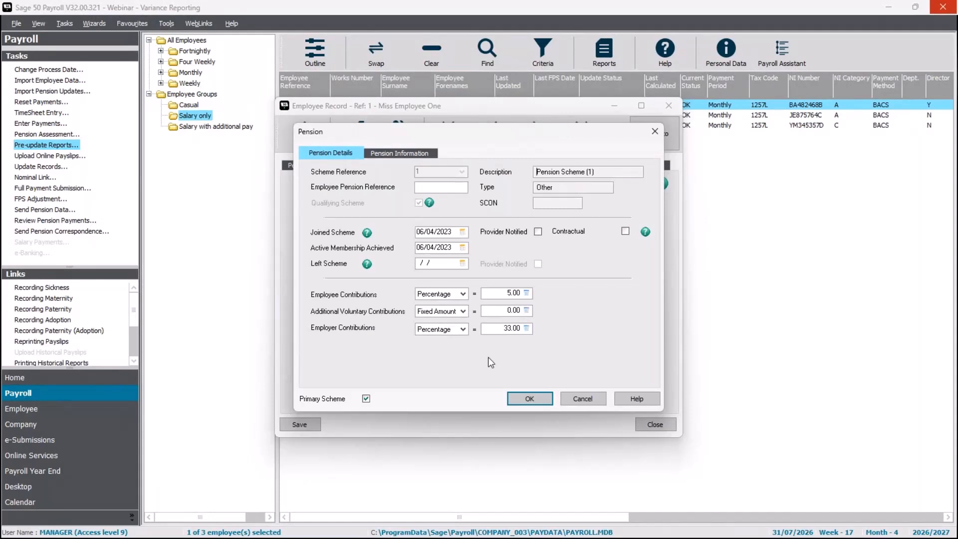
- Set the employer pension contribution to 3 percent, confirm it, and close the employee record
click(500, 332)
double_click(500, 332)
text(3)
key(Tab)
click(538, 399)
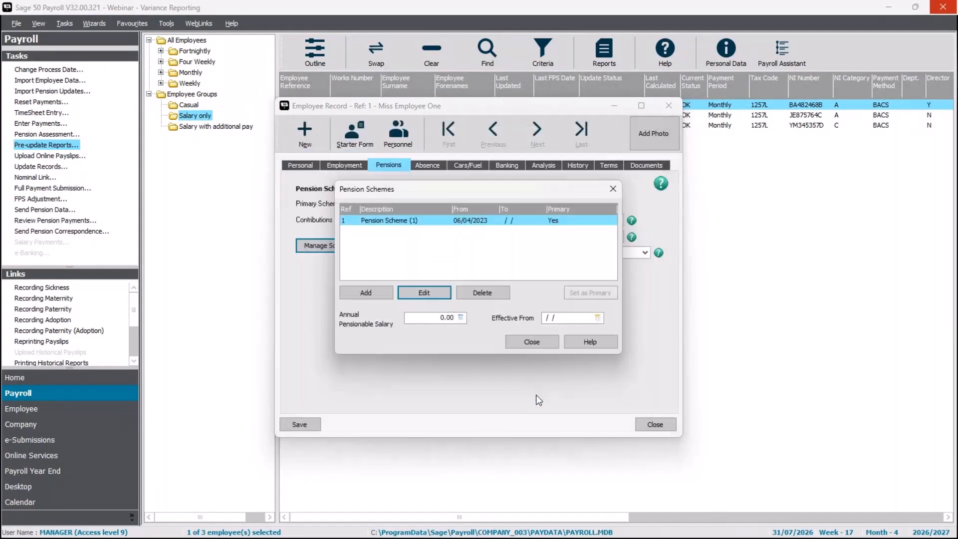
click(552, 343)
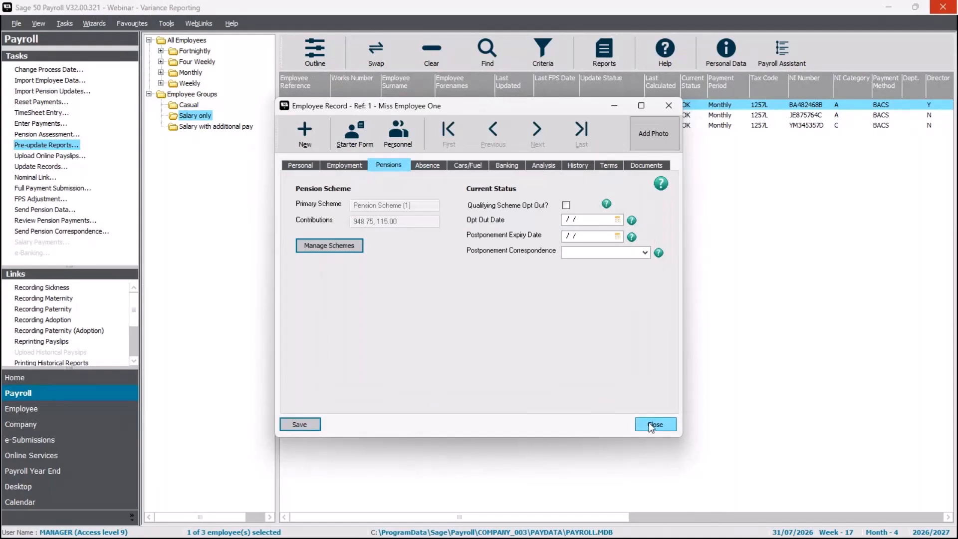
click(653, 424)
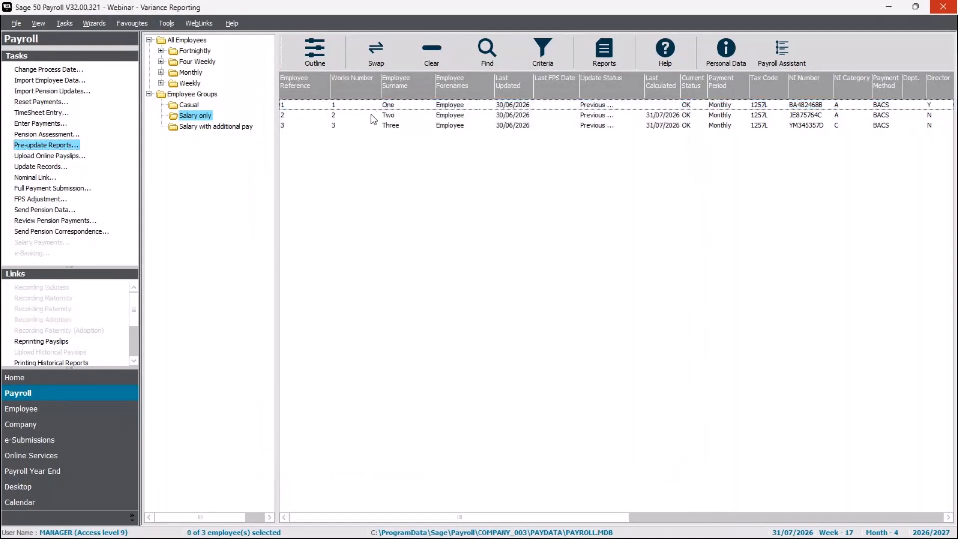
- Enter payments for the second employee, skipping the legislation update check, and set the Salary Hours/No to 1
click(370, 115)
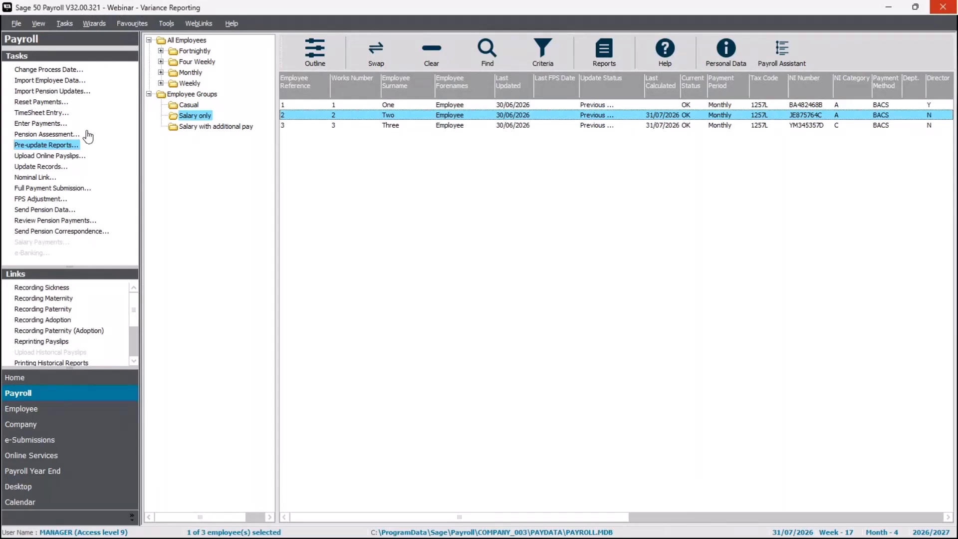
click(53, 125)
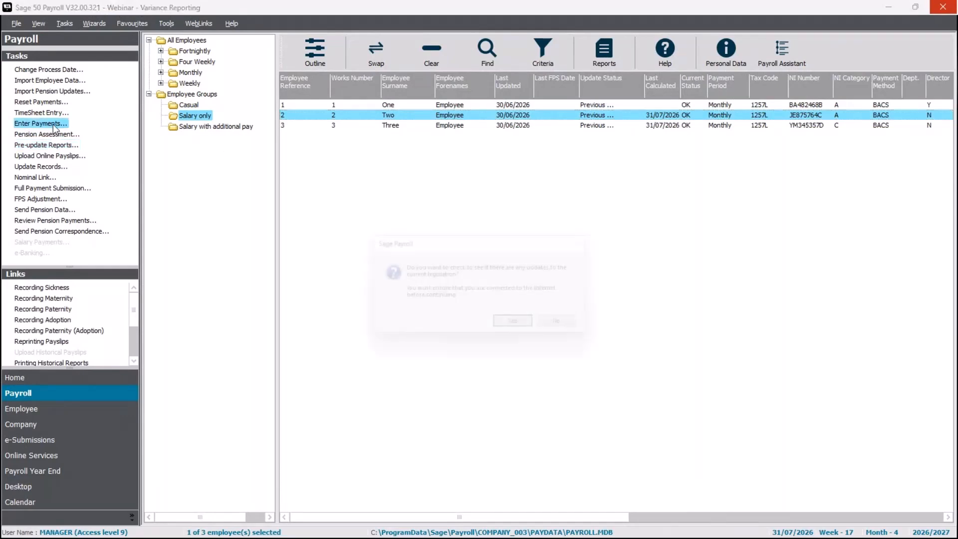
click(565, 327)
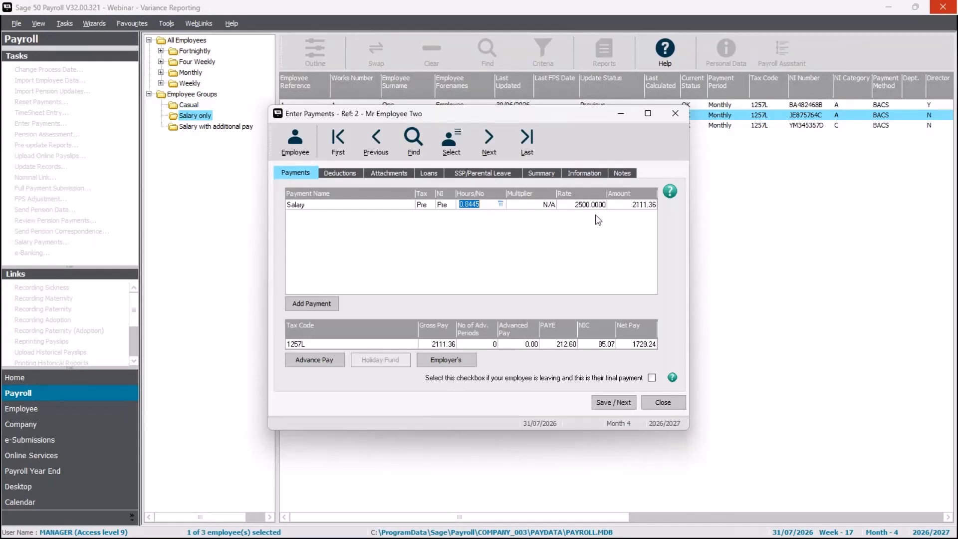
click(556, 171)
click(299, 171)
text(1)
key(Tab)
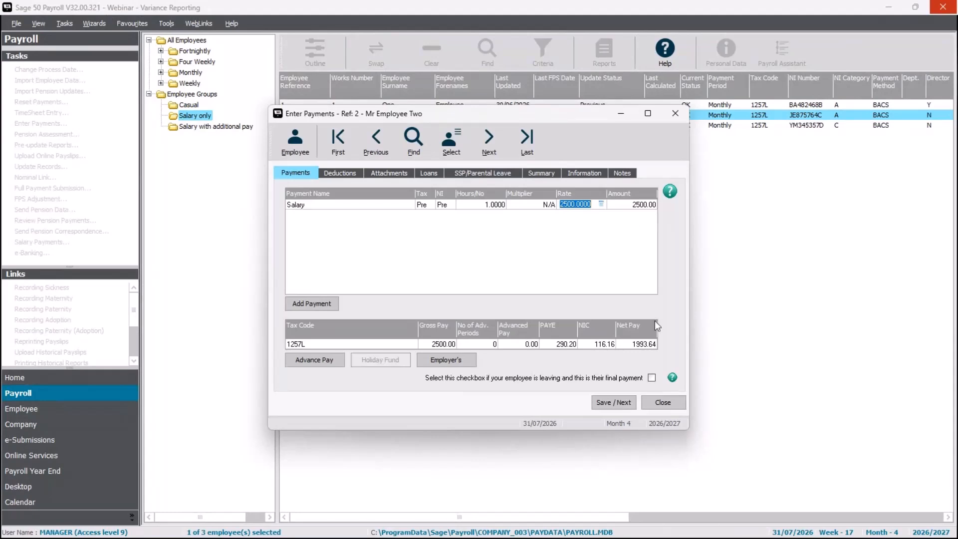
click(675, 403)
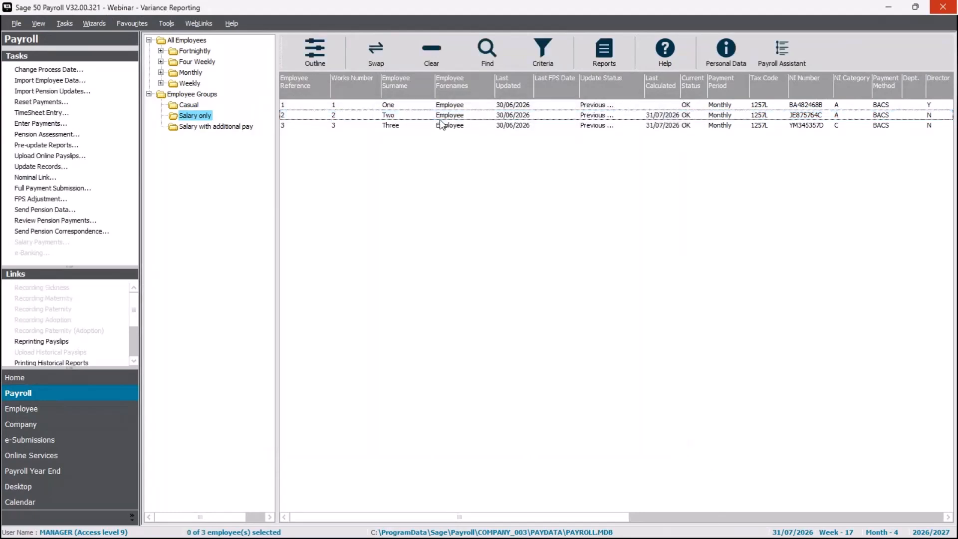
- Open the third employee's record and examine the NI category and net pay in the payment history, down to the 30/06/2026 entry
click(430, 129)
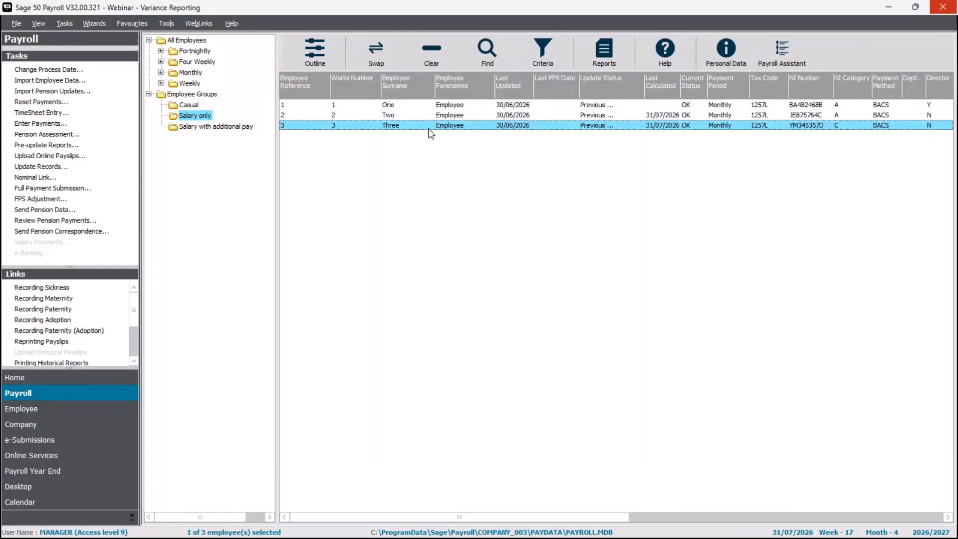
right_click(428, 128)
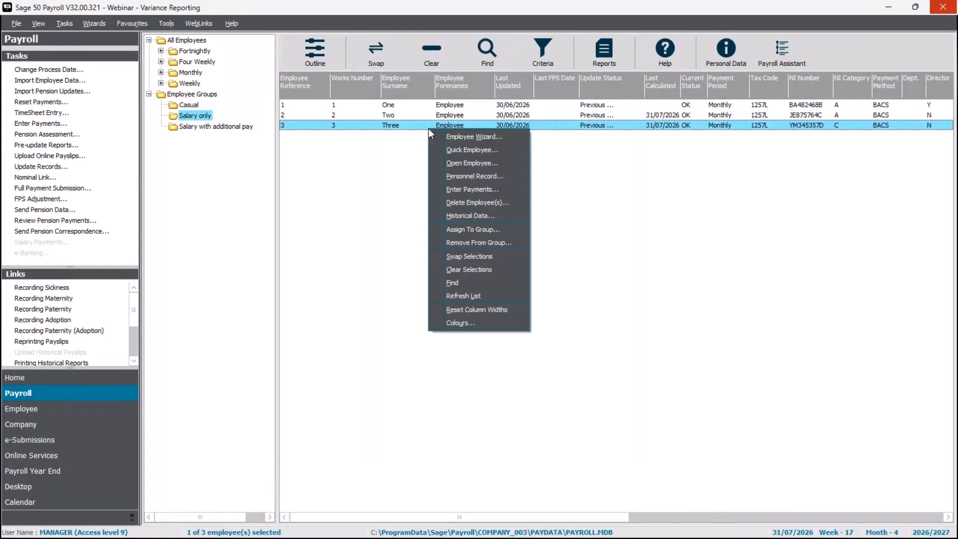
click(488, 163)
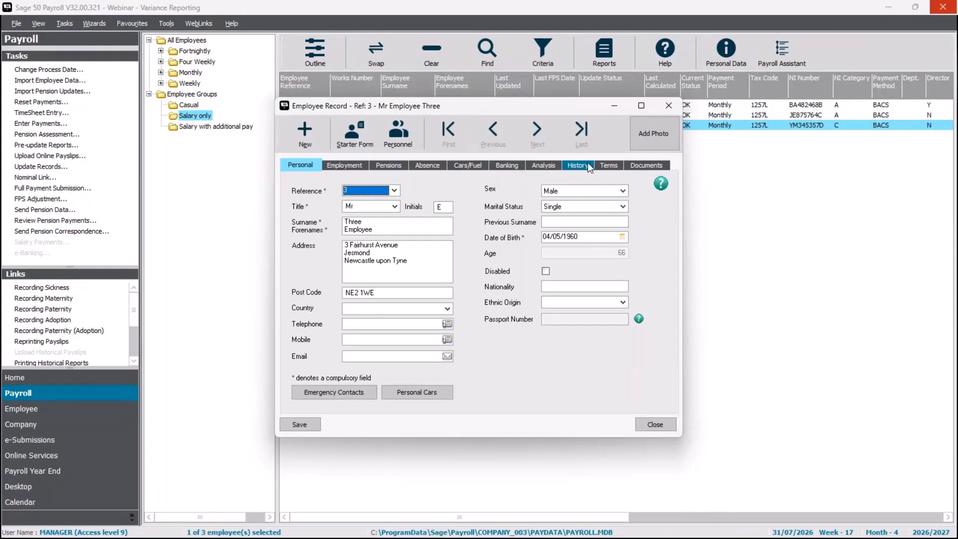
click(586, 165)
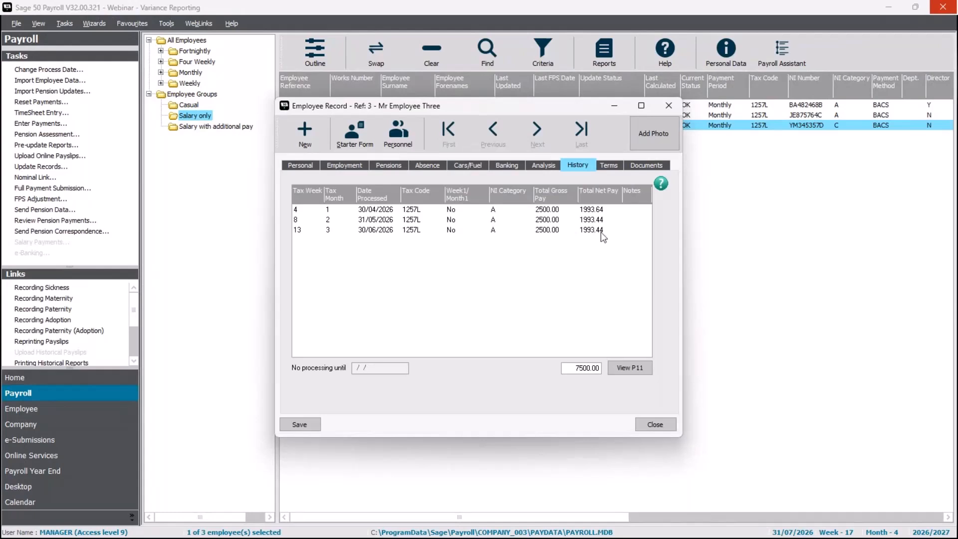
click(496, 230)
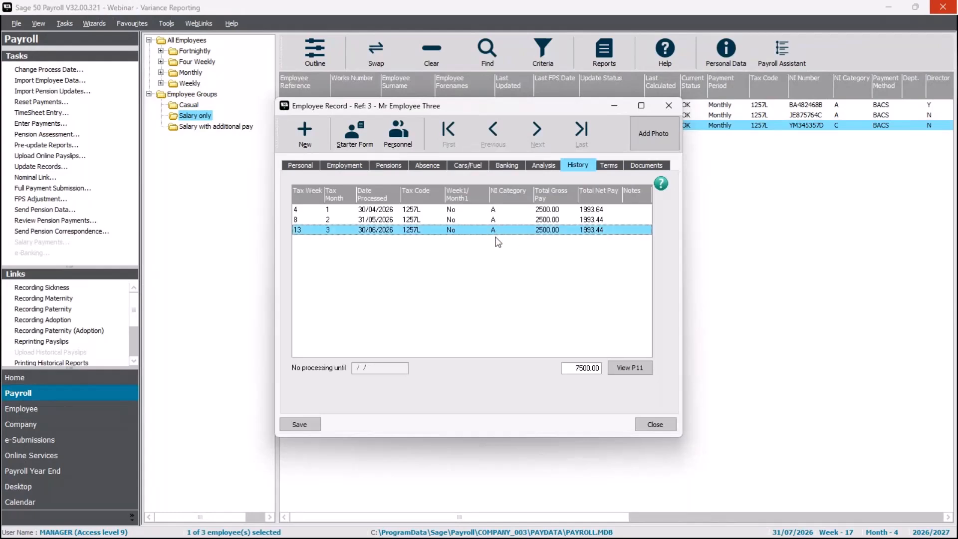
- Check the NI category in the third employee's employment details, save the record, acknowledge the NI Category C notice, and close the record
click(346, 164)
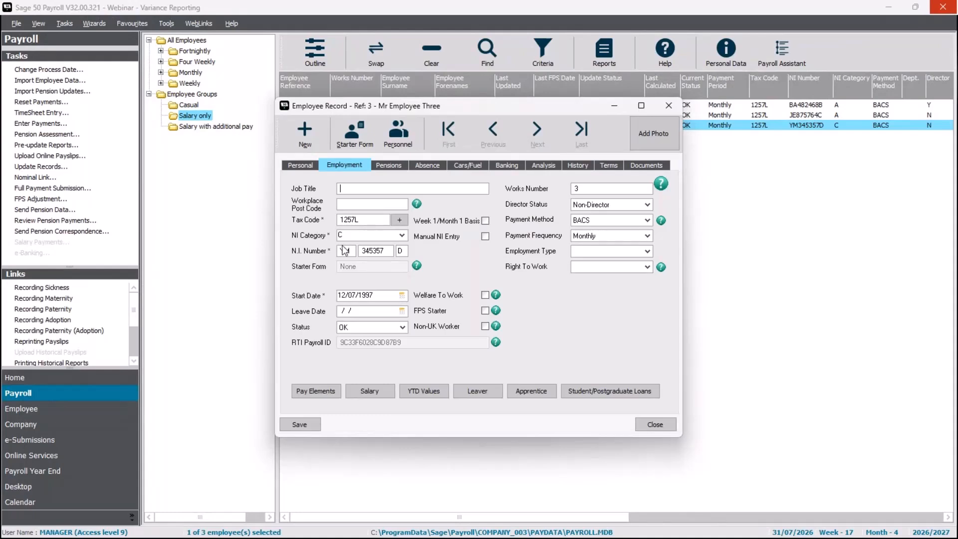
click(299, 425)
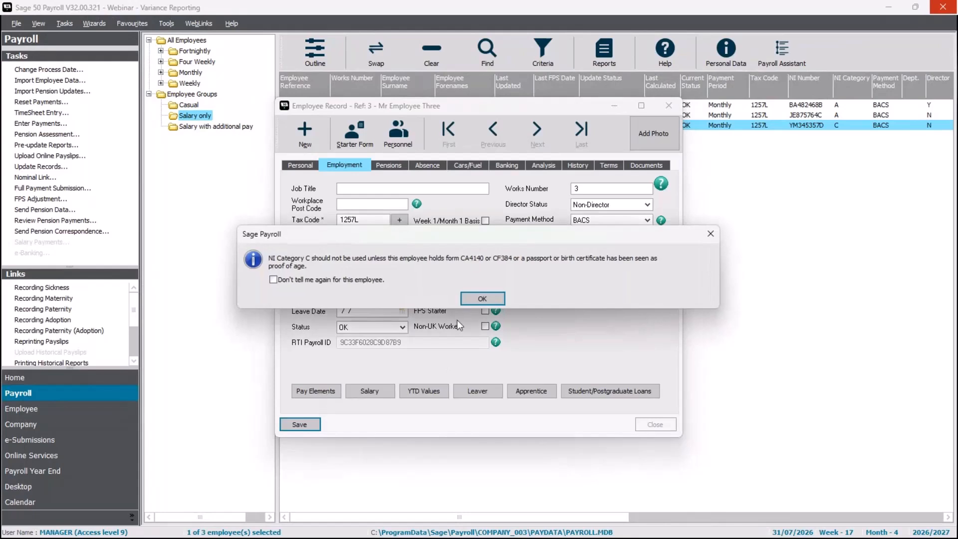
click(480, 298)
click(654, 424)
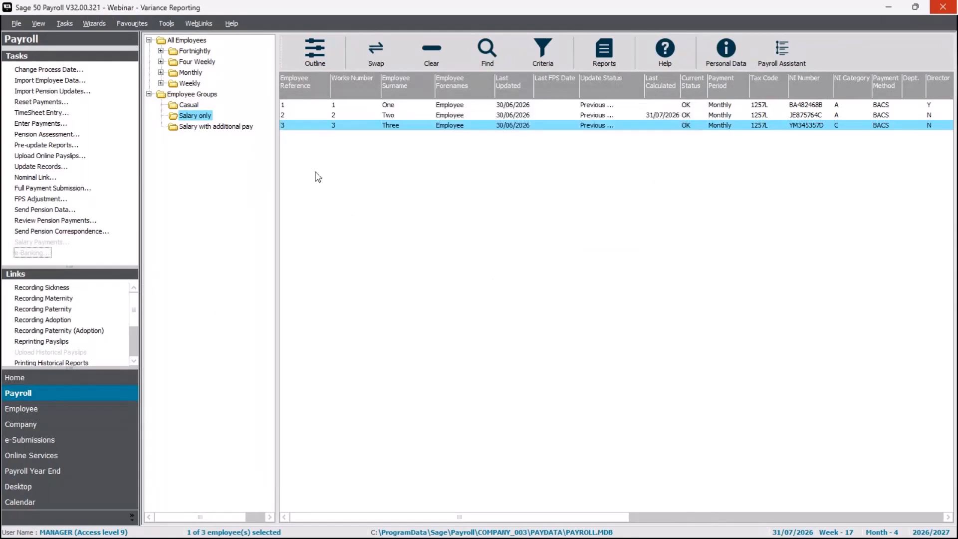
- Open the payment entry for the third employee, review the NIC and net pay, and close it
click(41, 123)
click(578, 329)
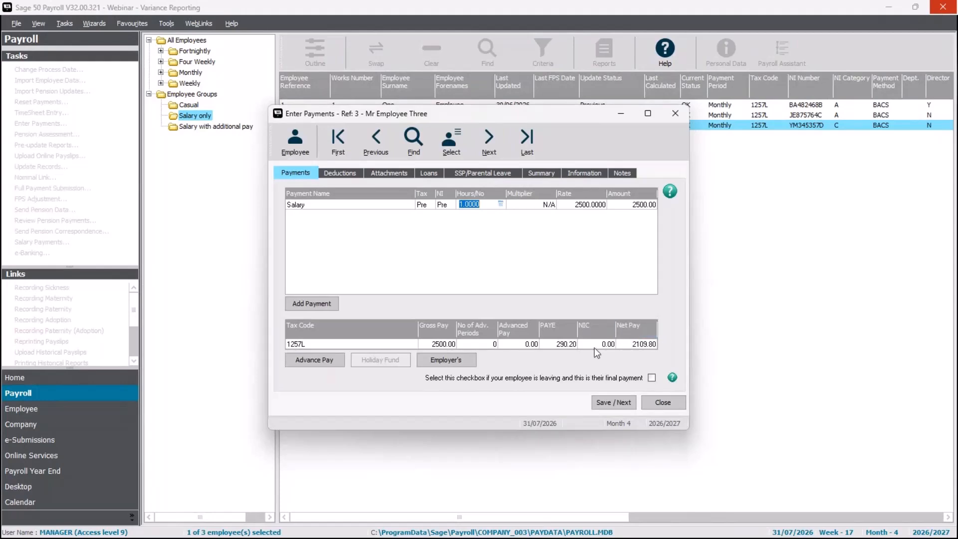
click(664, 402)
- Select all employees in the Salary only group, run the Exceptions to Variances Report through the pre-update reports, review it, and close the reports
click(432, 53)
click(376, 50)
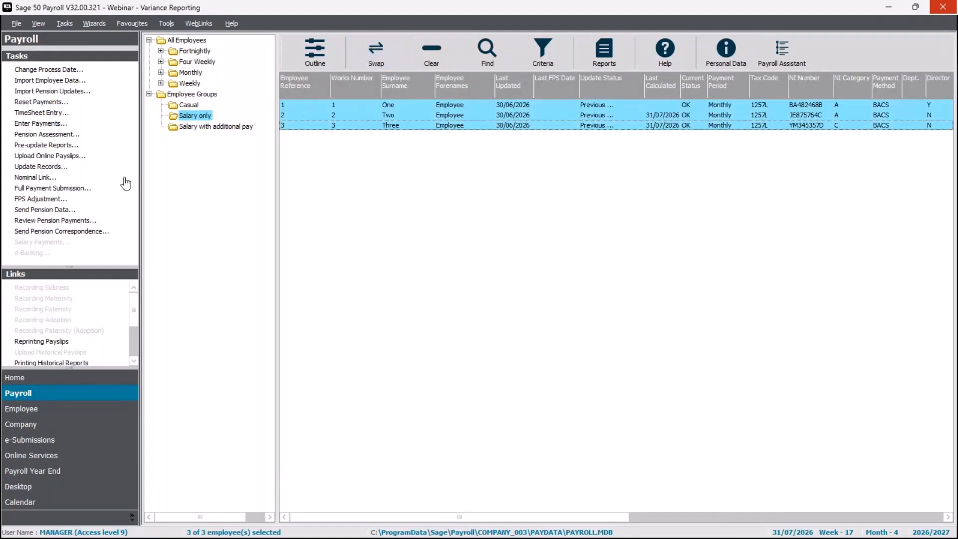
click(41, 145)
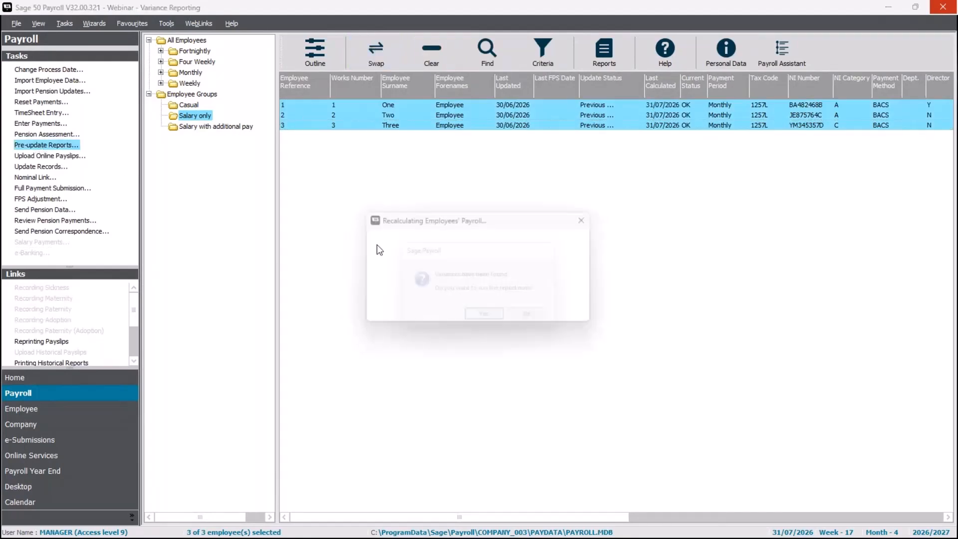
click(487, 324)
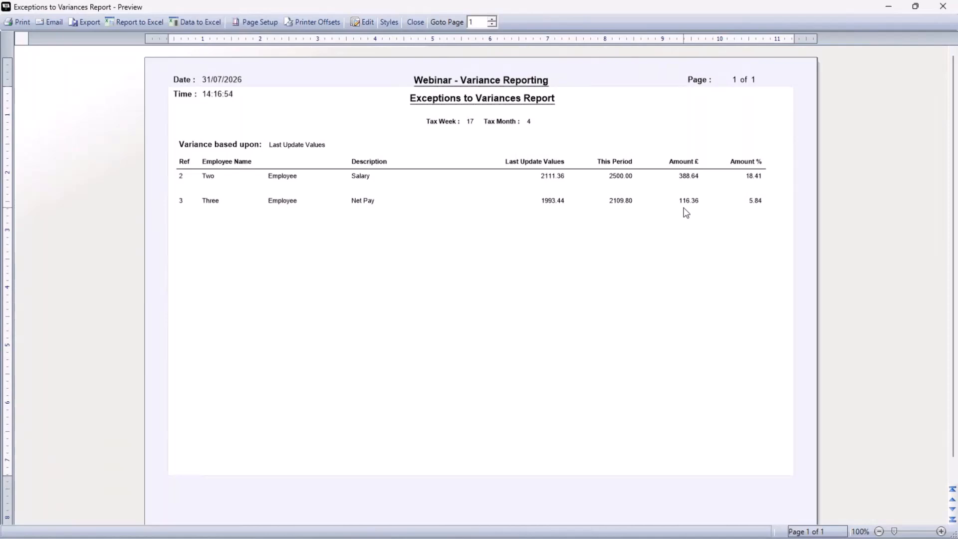
click(417, 22)
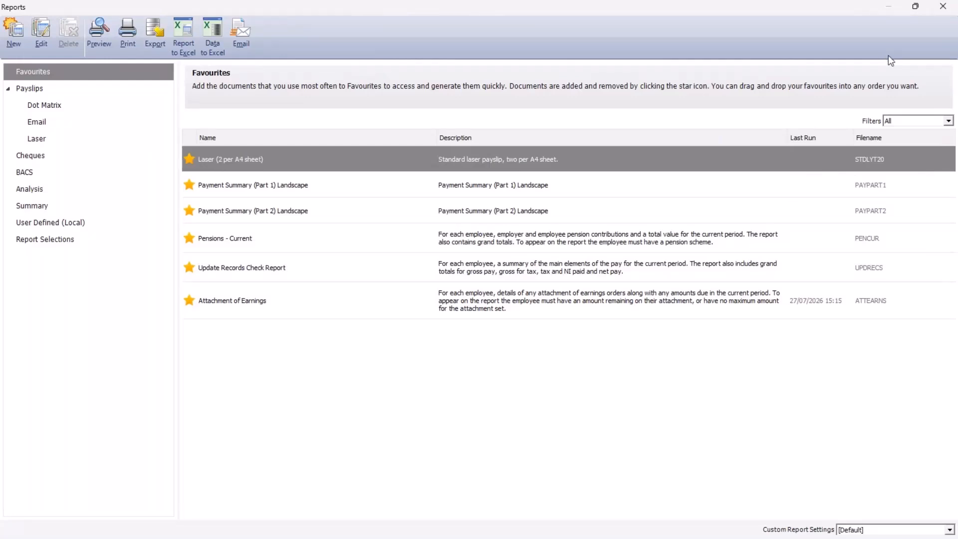
click(943, 6)
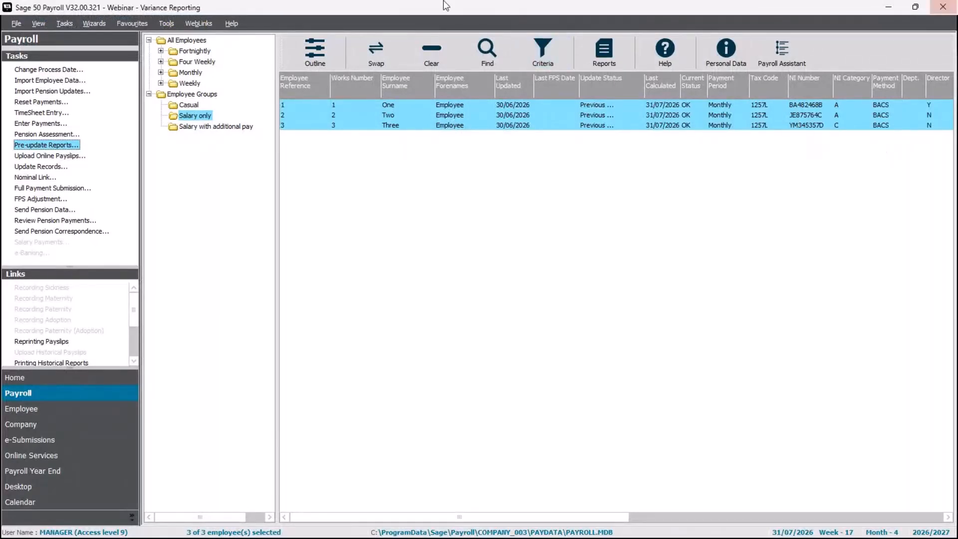
- Clear the selection, select all employees in the Salary with additional pay group, and open their payment entry
click(436, 47)
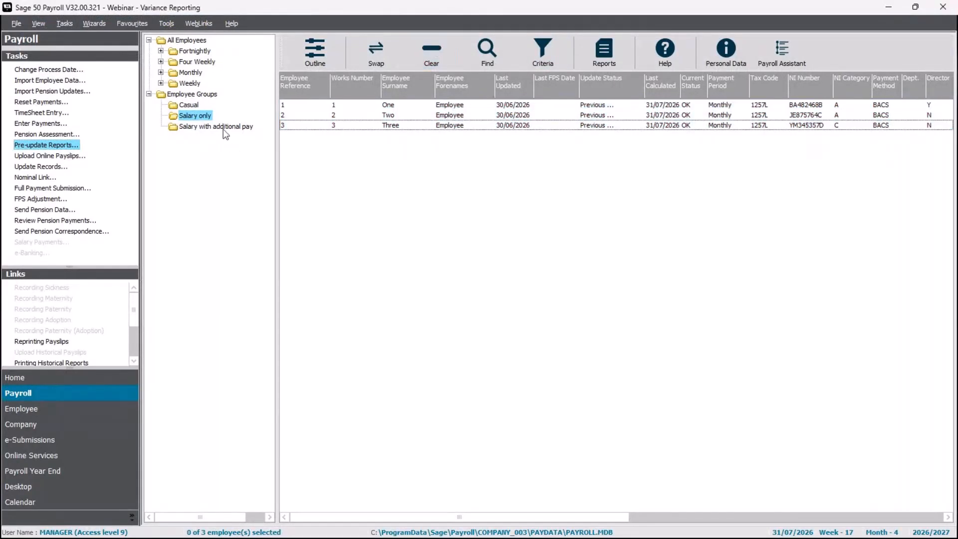
click(225, 127)
click(373, 49)
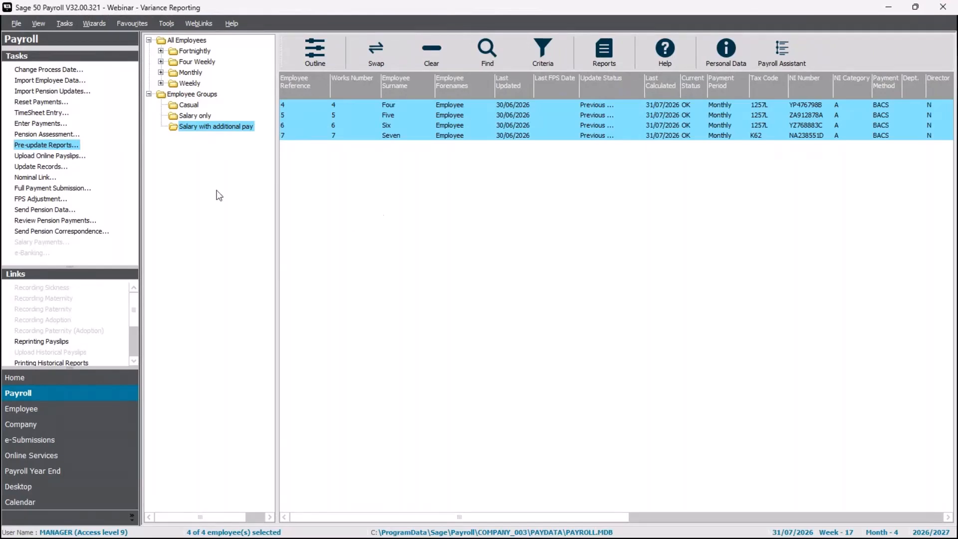
click(53, 125)
click(538, 327)
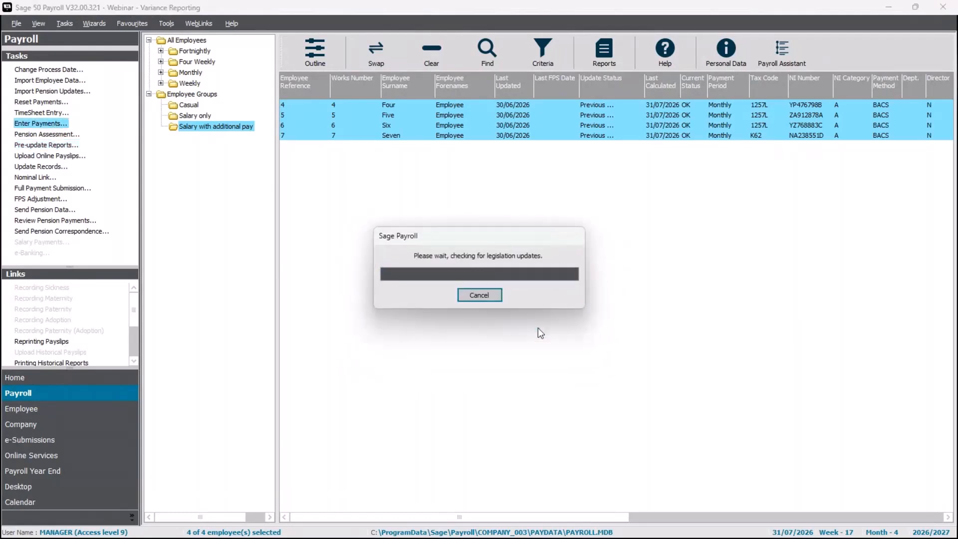
click(503, 296)
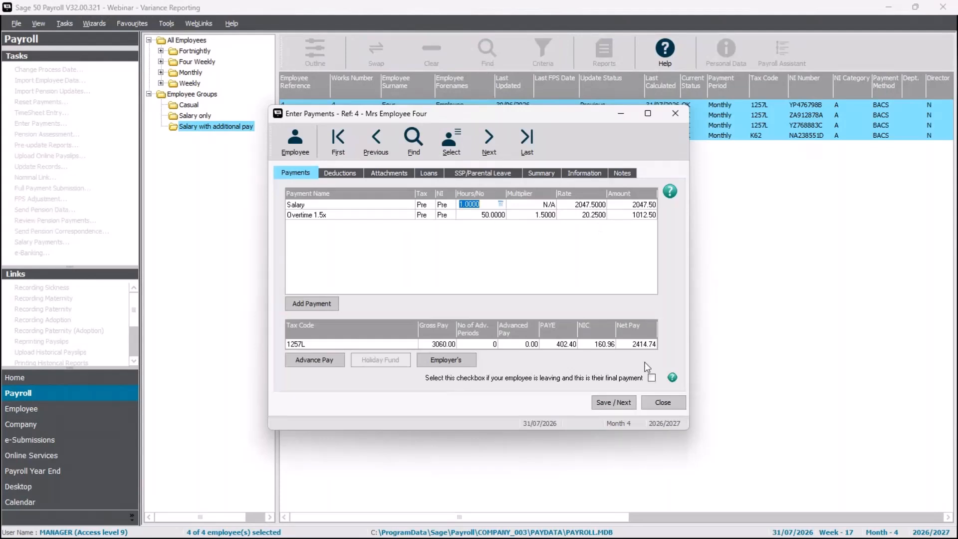
- Step through the payments of employees 4 to 7, reviewing salary, overtime, commission and expenses, and close the payment entry
click(616, 405)
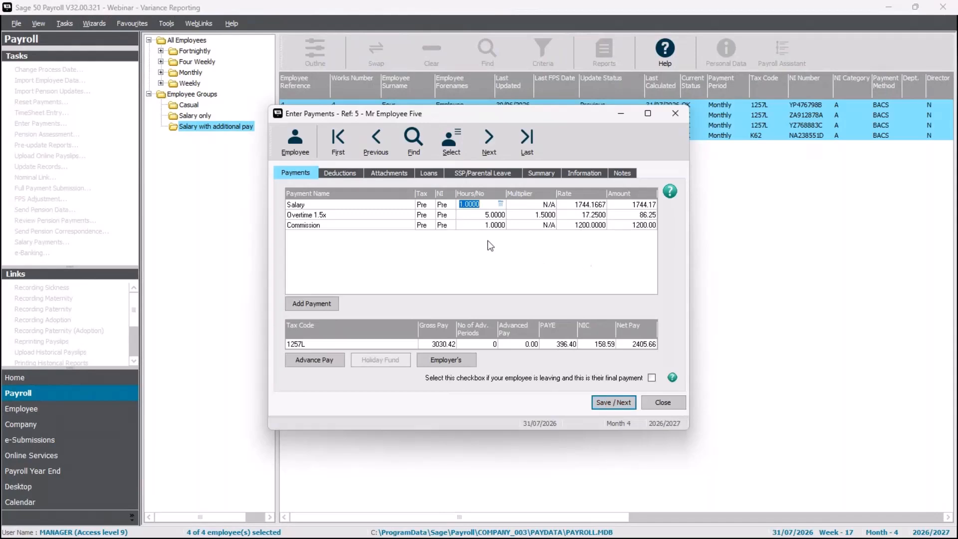
click(609, 406)
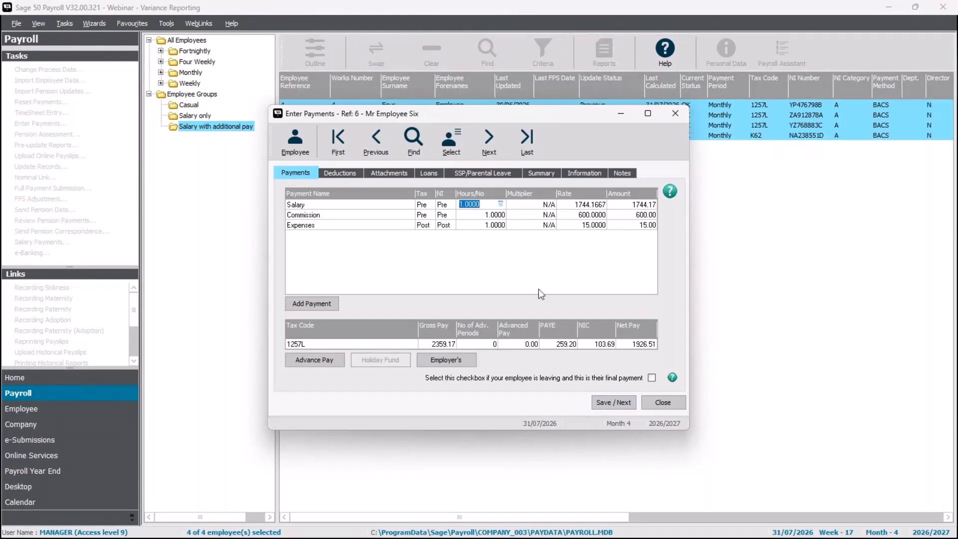
click(621, 402)
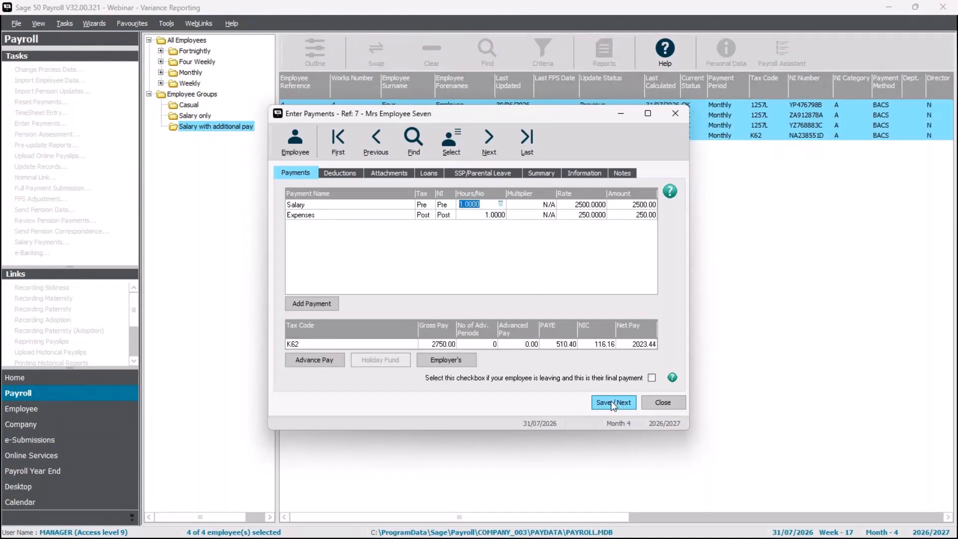
click(669, 405)
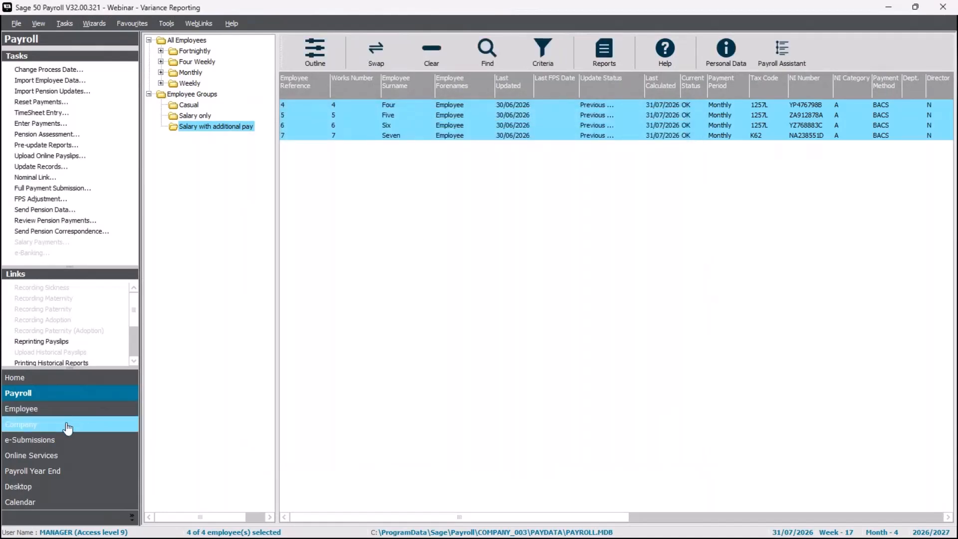
- Open the company's Variance Settings and base the variances on Average Pay
click(67, 428)
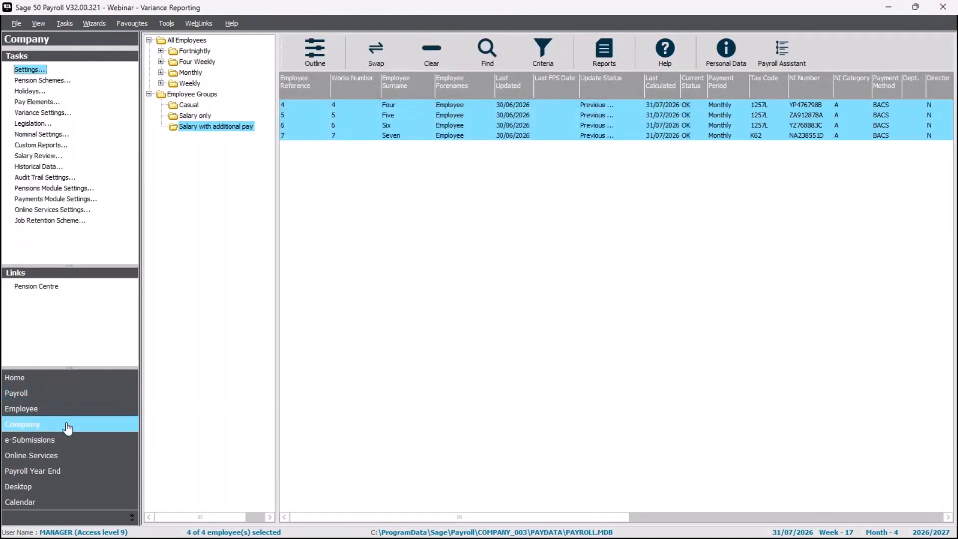
click(50, 112)
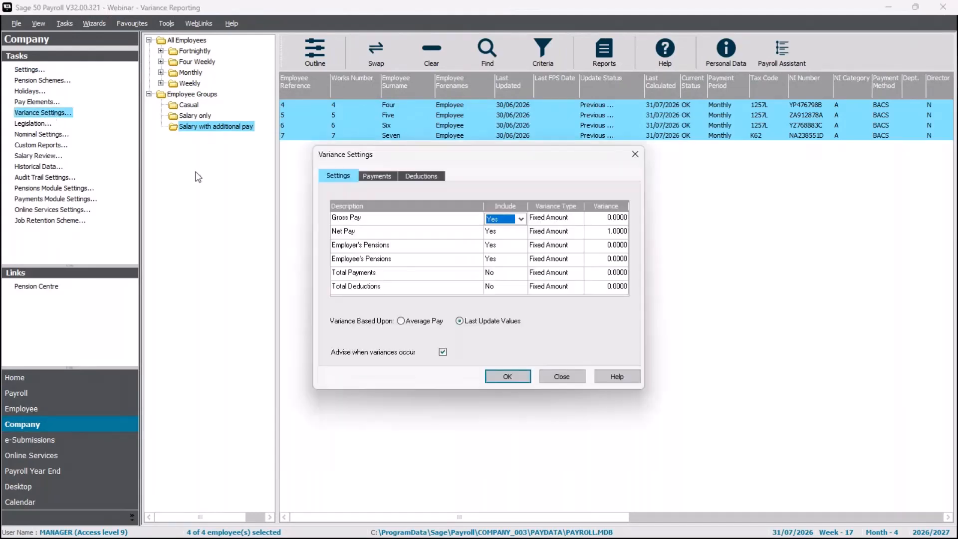
click(401, 321)
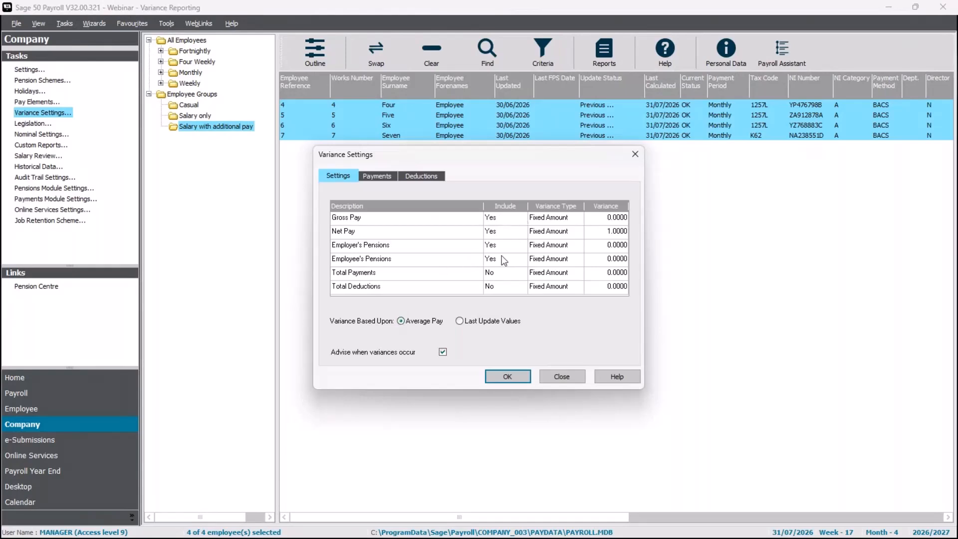
- Change the variance type of Gross Pay and Net Pay to Percentage and set both variances to 15
click(565, 220)
click(565, 220)
click(560, 238)
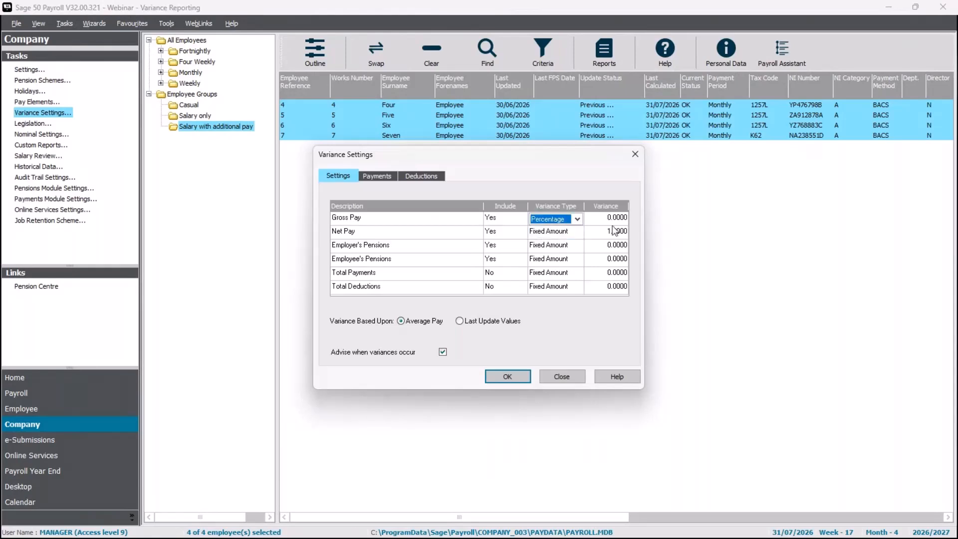
click(613, 220)
text(15)
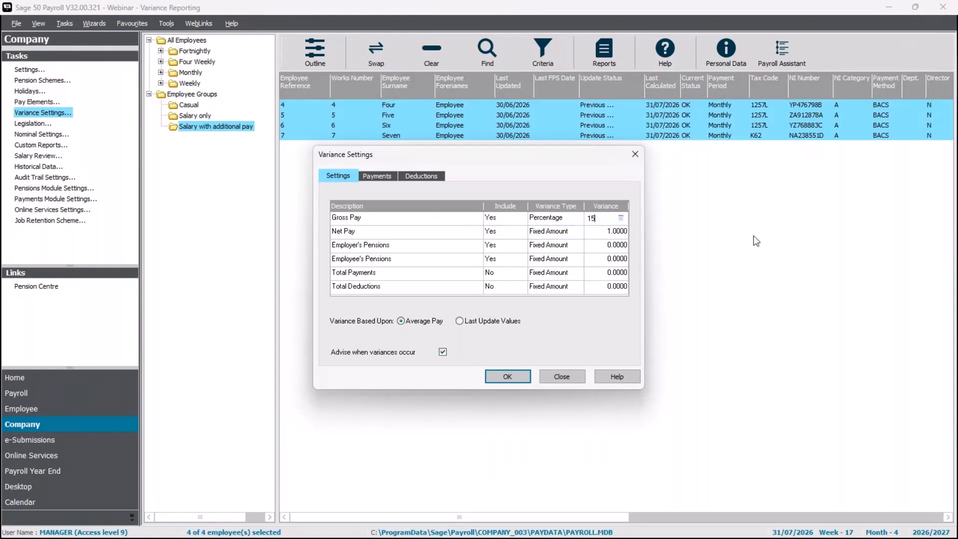
click(566, 233)
click(564, 235)
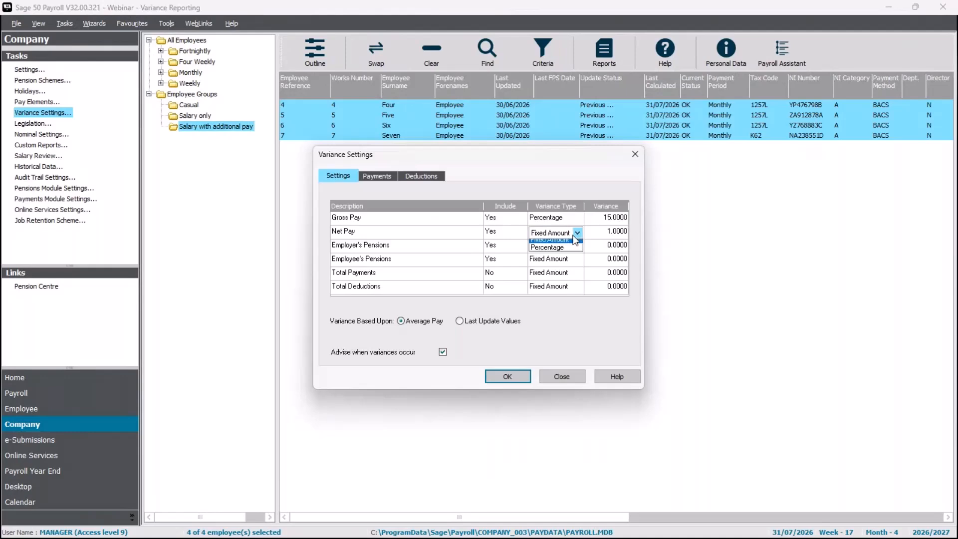
click(563, 248)
click(609, 236)
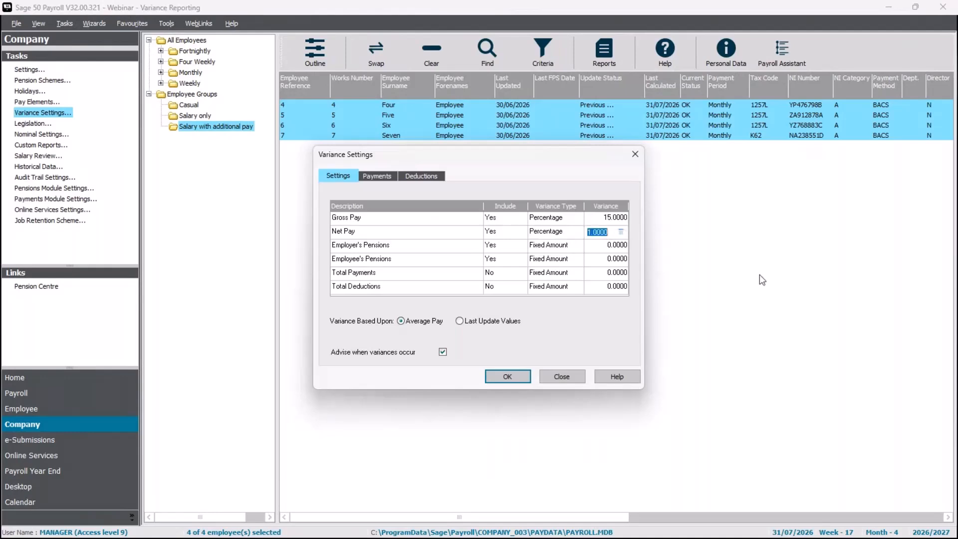
text(15)
- Change the variance type of Employer's Pensions and Employee's Pensions to Percentage and set both variances to 15
click(560, 247)
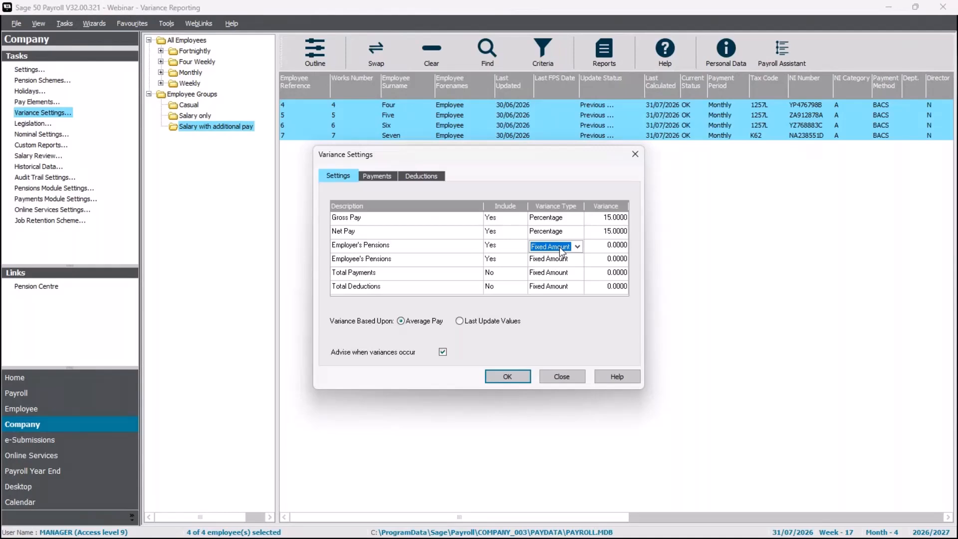
click(560, 247)
click(559, 265)
click(603, 249)
text(15)
click(560, 260)
click(559, 278)
click(616, 262)
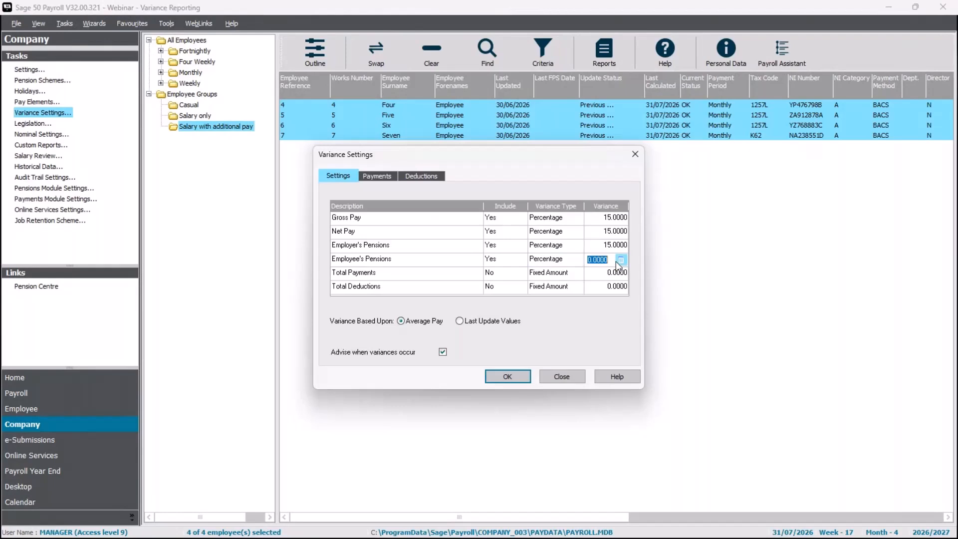
text(15)
click(560, 273)
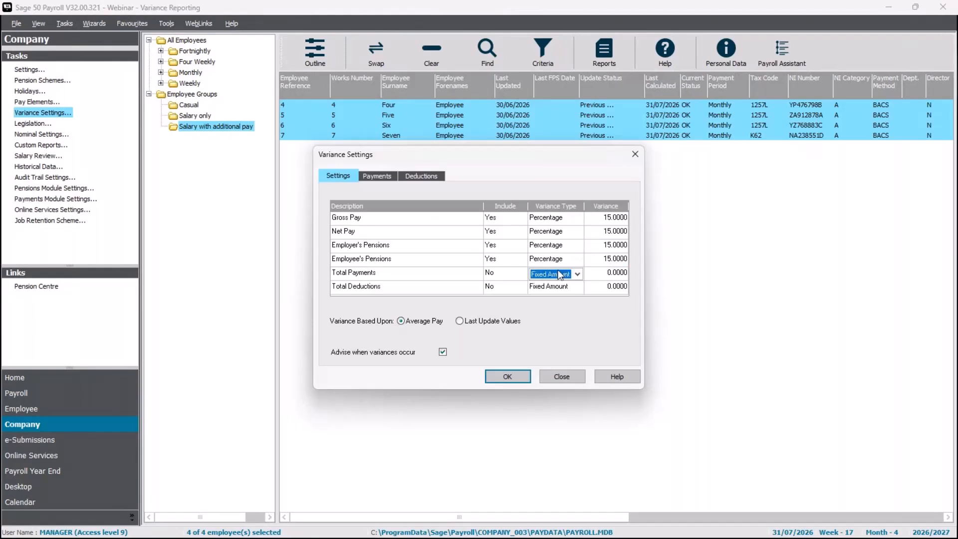
- Include Overtime 1.5x, Commission and Expenses in the payment variances
click(383, 178)
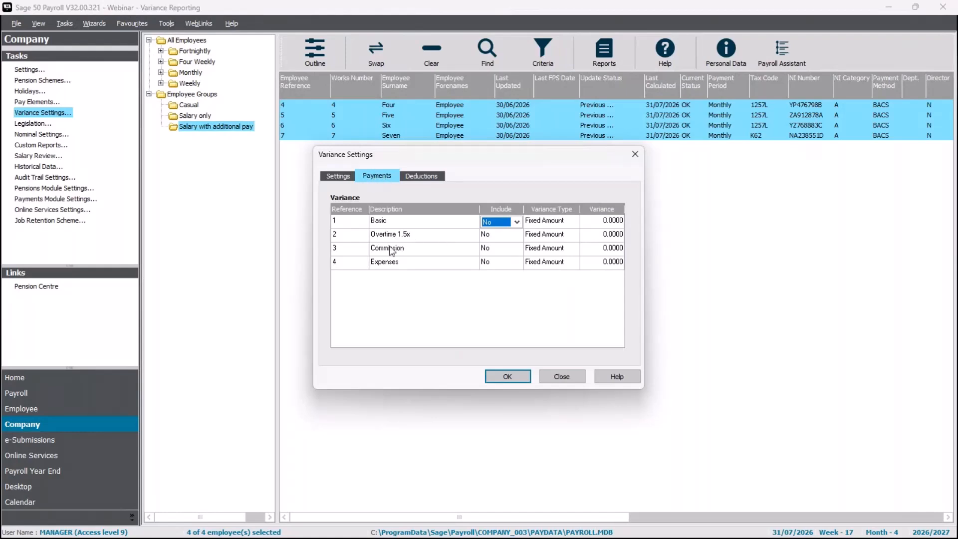
click(502, 234)
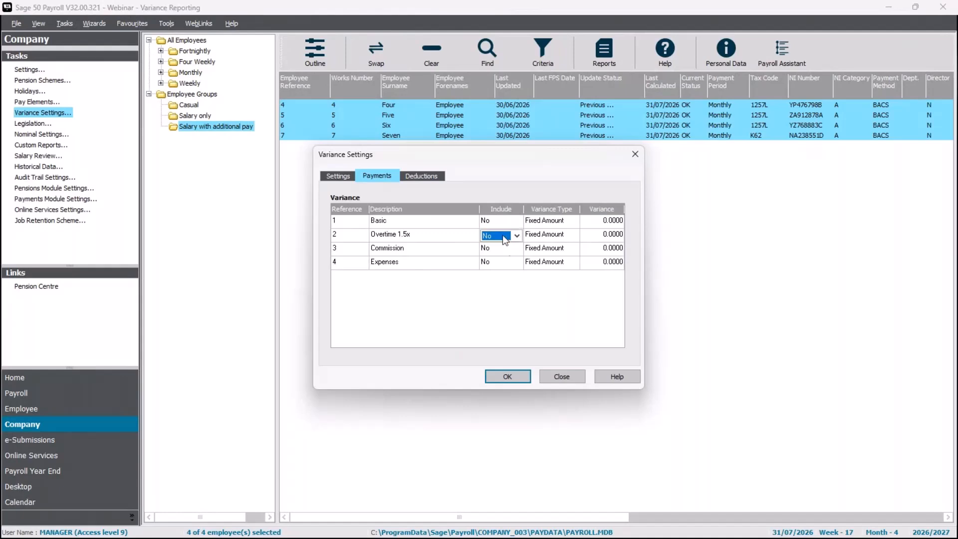
click(502, 235)
click(498, 252)
click(499, 250)
click(500, 252)
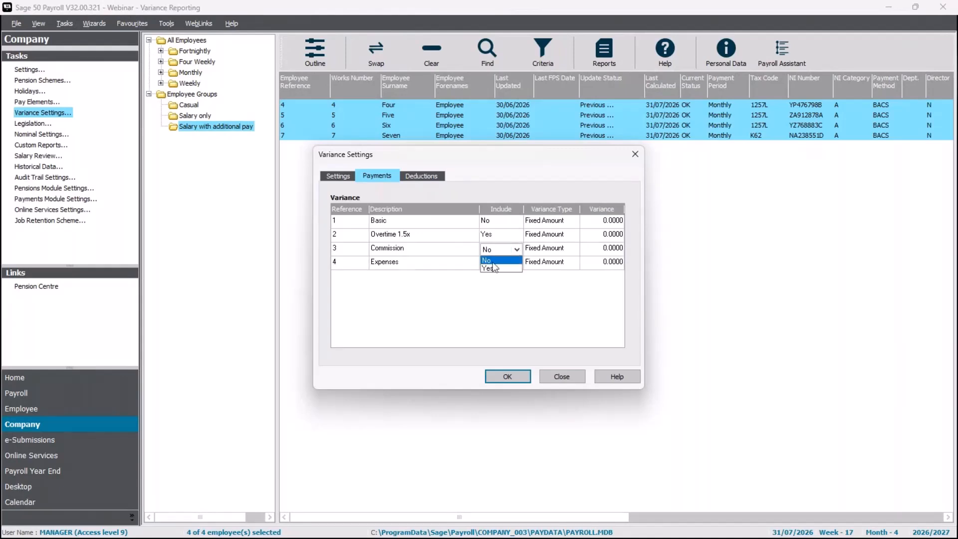
click(494, 268)
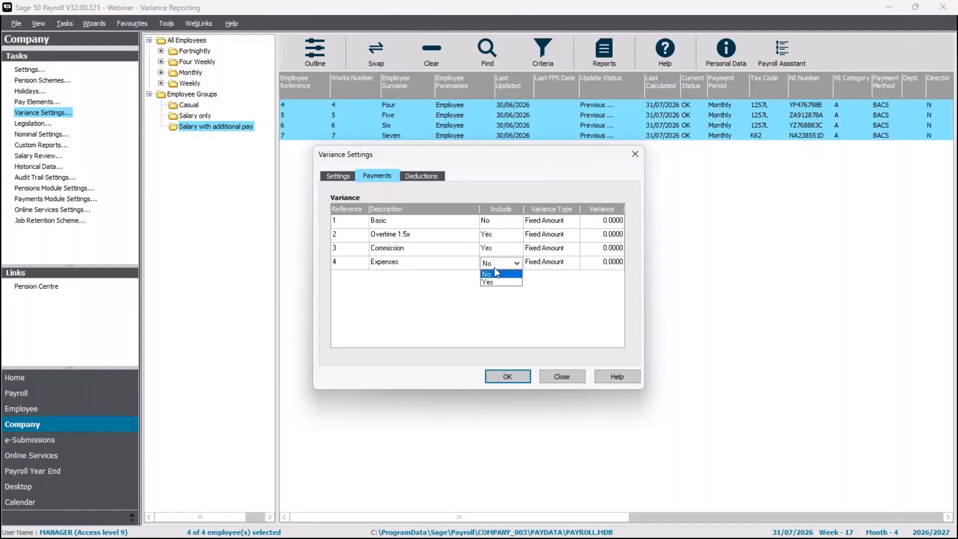
click(494, 280)
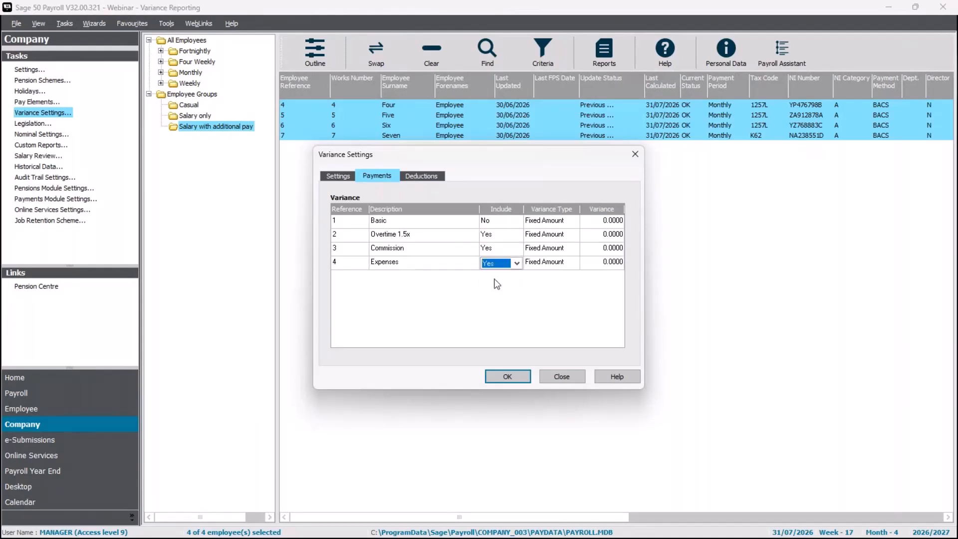
- Change the variance type of Overtime 1.5x to Percentage and set its variance to 50
click(561, 239)
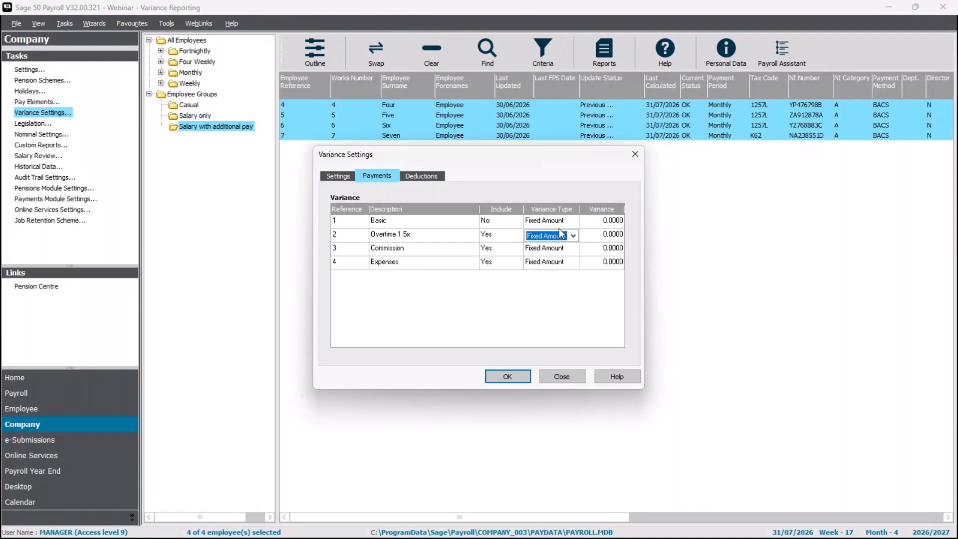
click(573, 235)
click(574, 256)
click(608, 236)
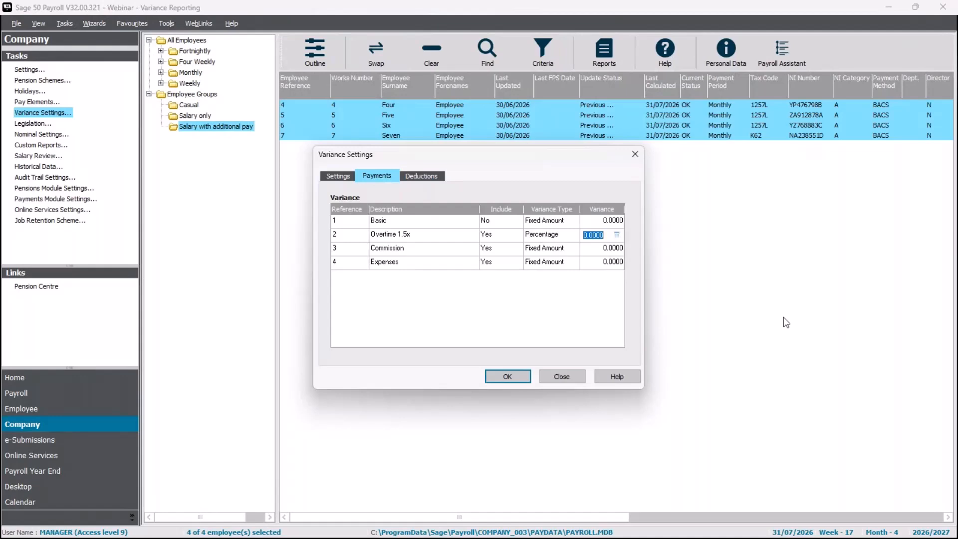
text(50)
key(Tab)
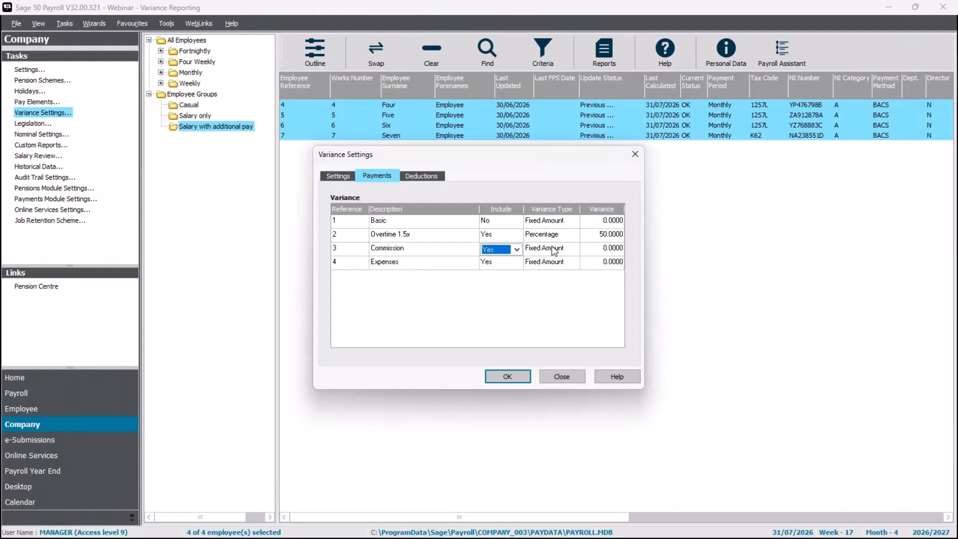
- Set the fixed-amount variances of Commission to 250 and Expenses to 50, and save the variance settings
click(591, 249)
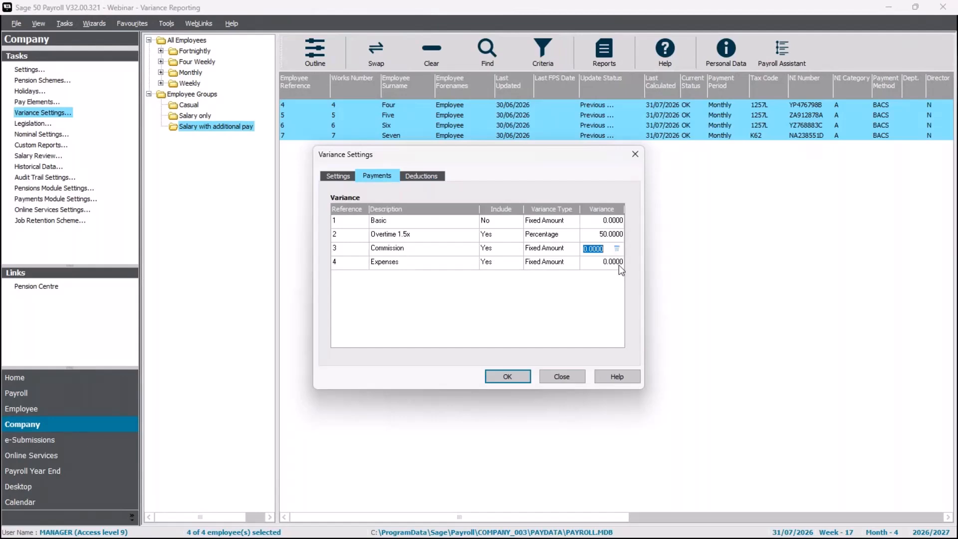
text(250)
key(Tab)
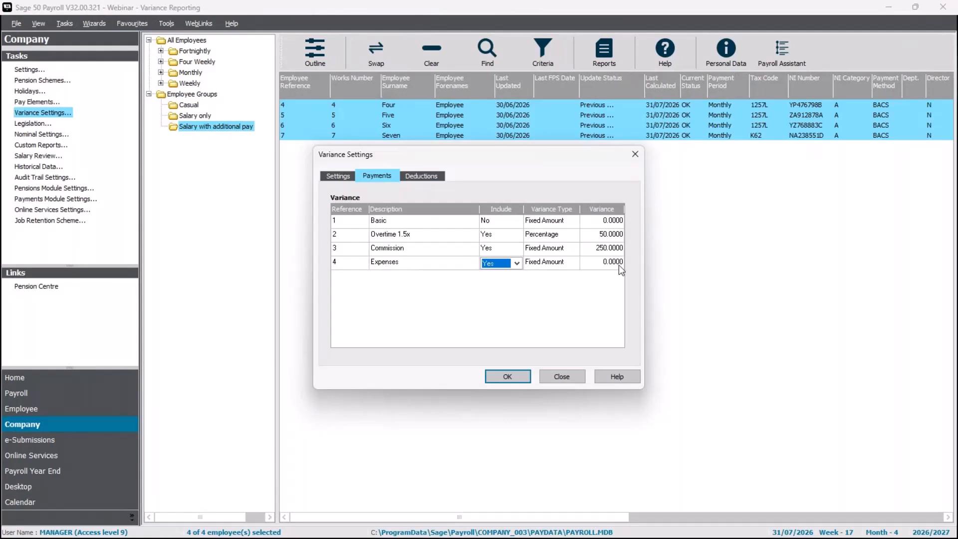
key(Tab)
key(Tab)
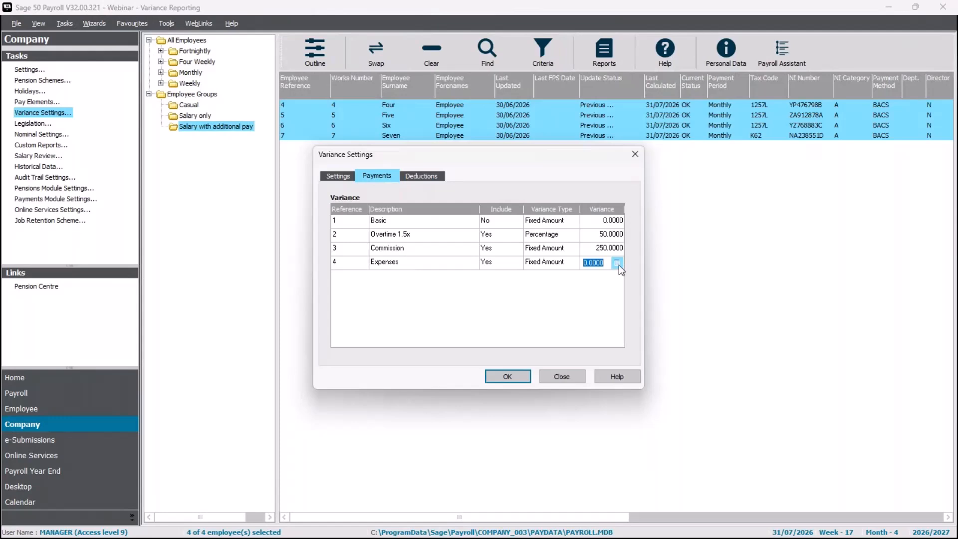
text(50)
key(Return)
click(331, 174)
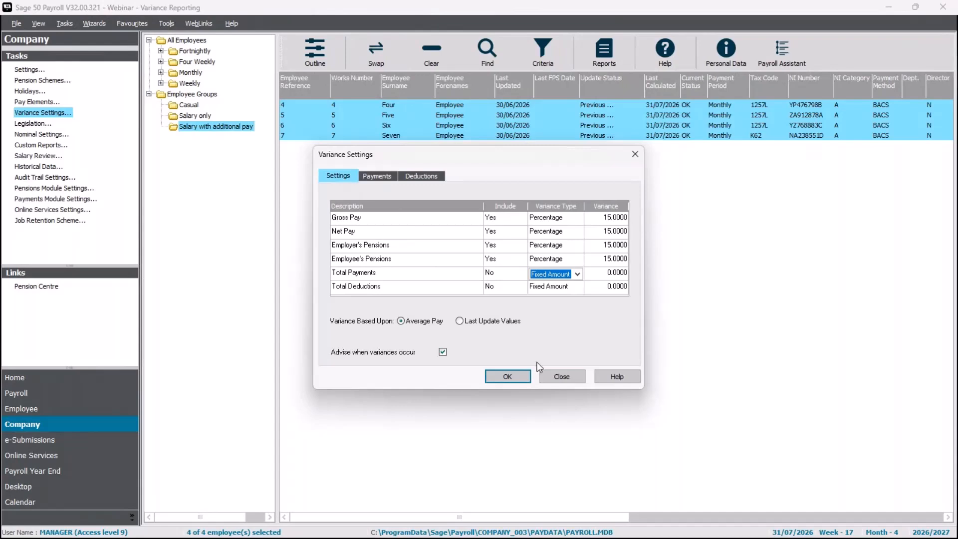
click(507, 376)
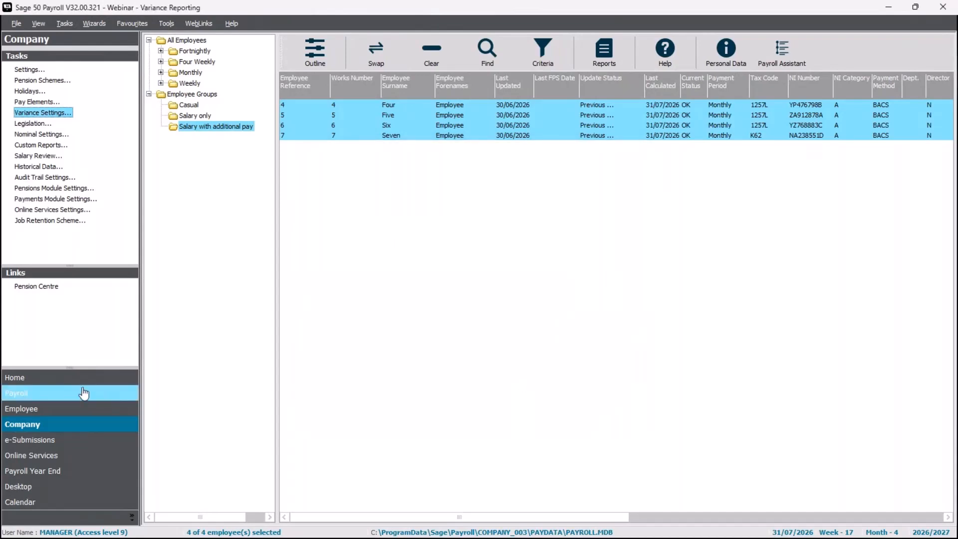
- Run the variances report from the pre-update reports for the additional-pay group, examine each exception, and close the report and report list
click(84, 393)
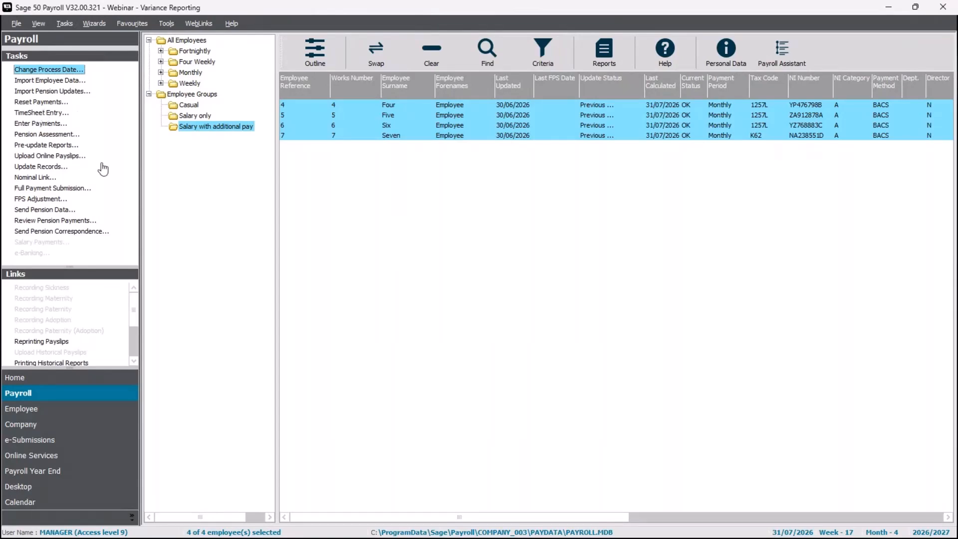
click(51, 145)
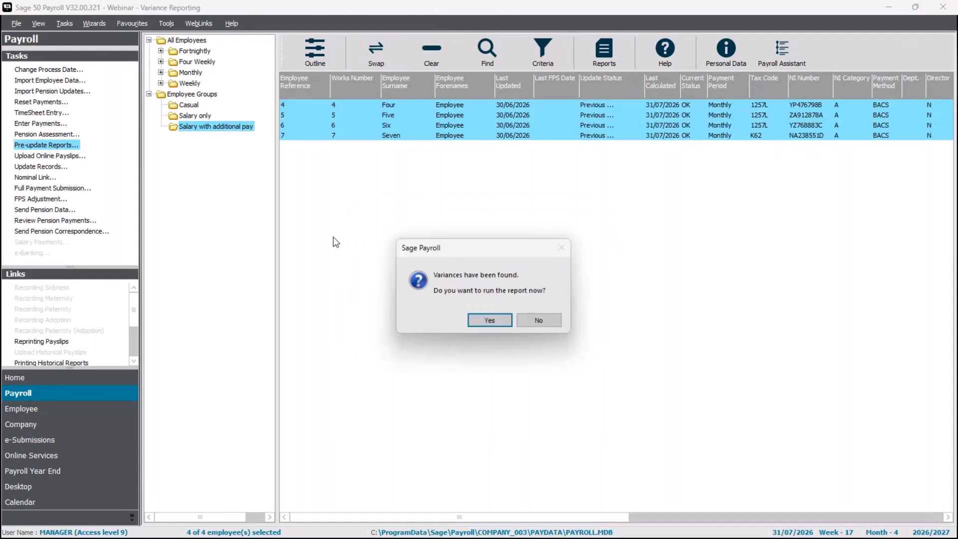
click(490, 321)
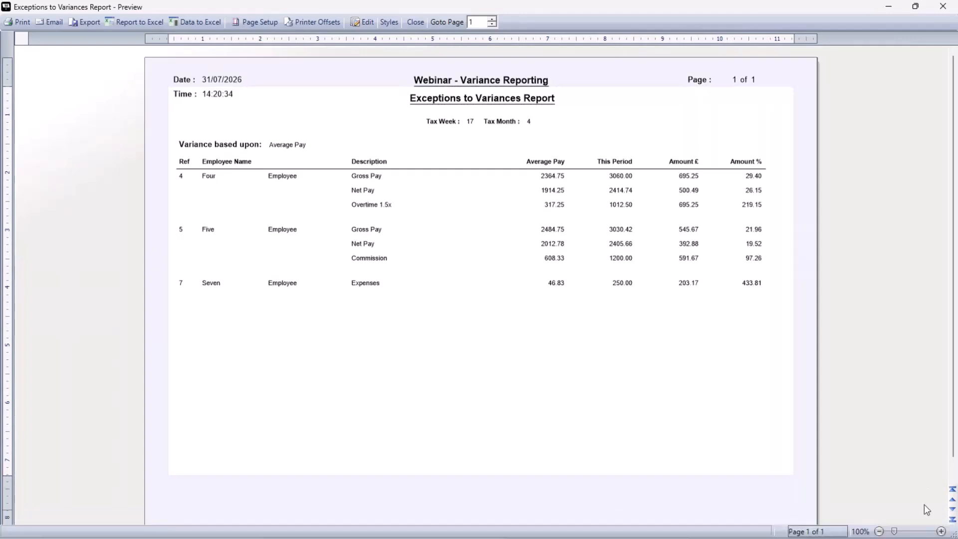
click(927, 532)
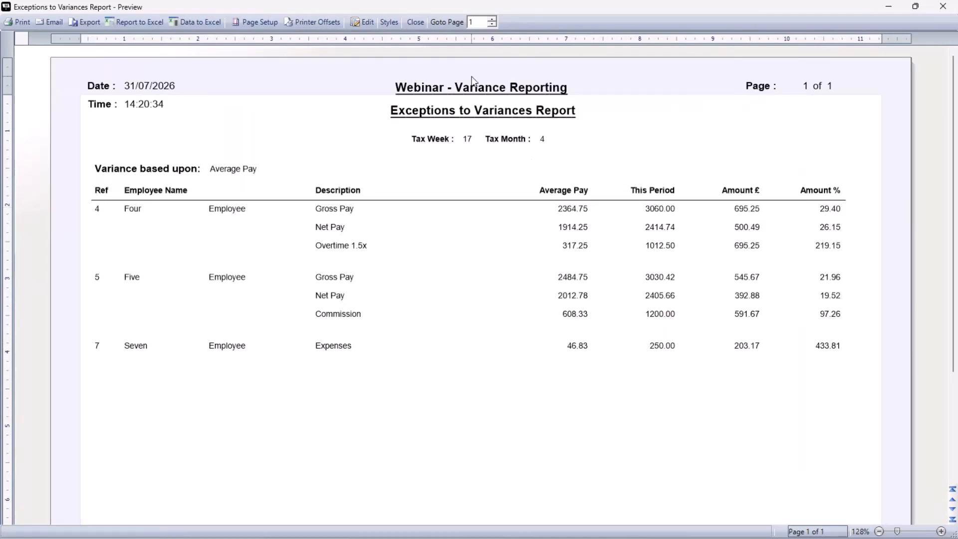
click(421, 28)
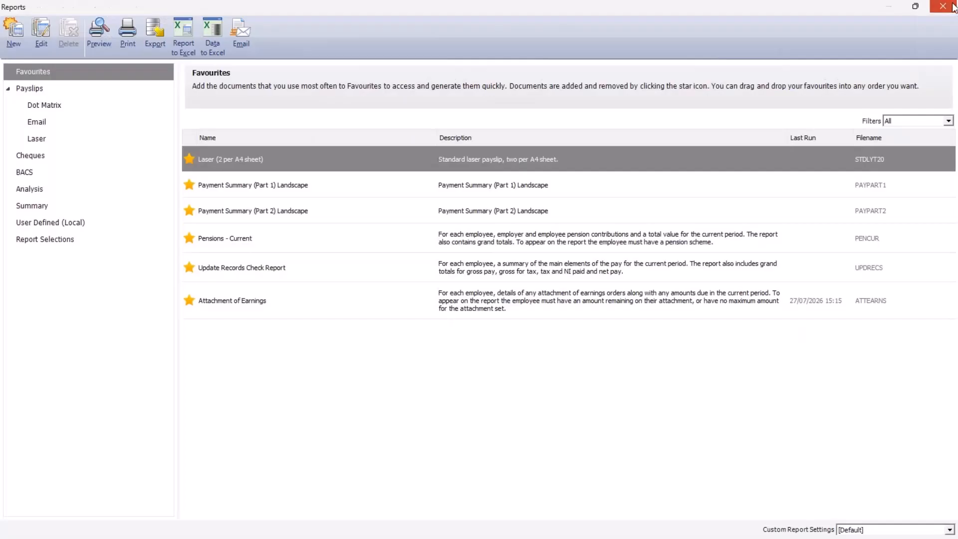
click(951, 7)
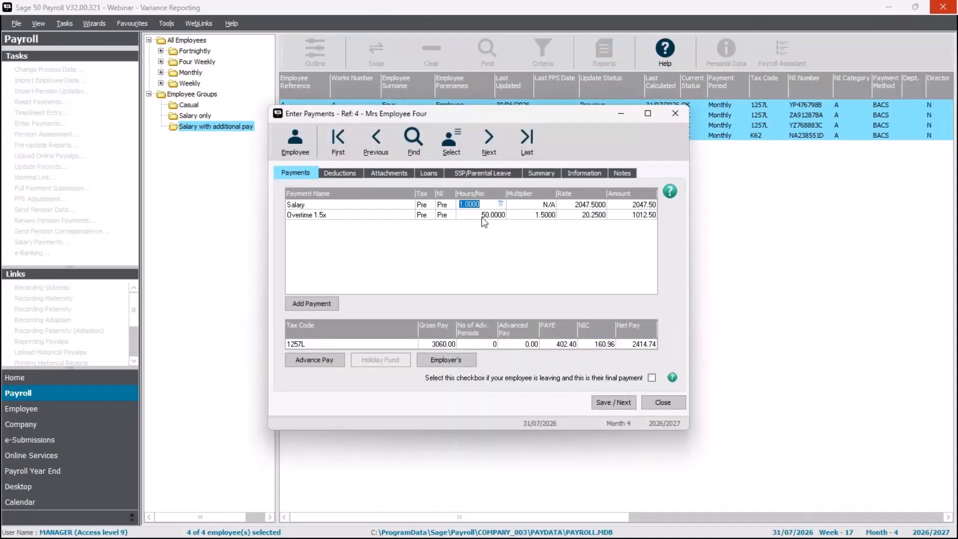
- Check the overtime, commission and expenses payments of employees 4 to 7 against the variances report, and close the payment entry
click(617, 403)
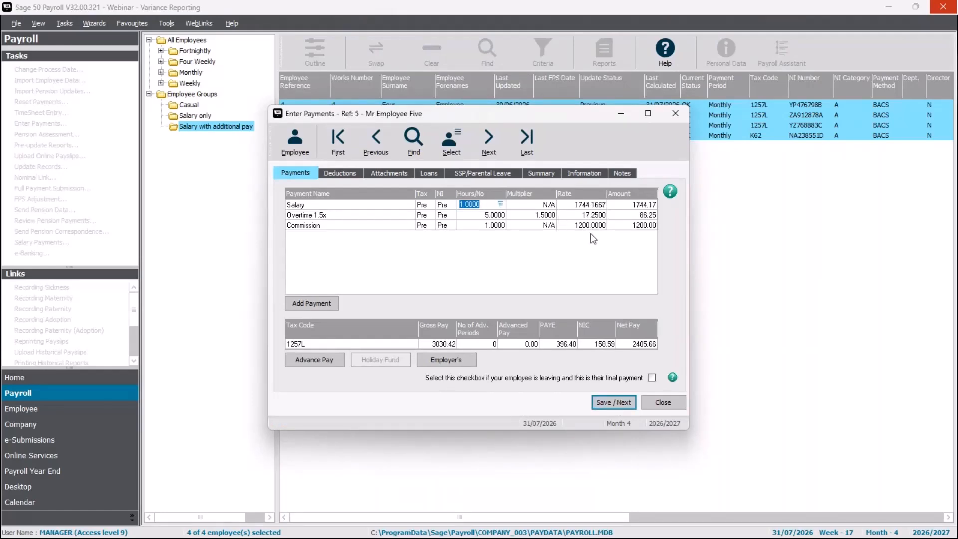
click(601, 401)
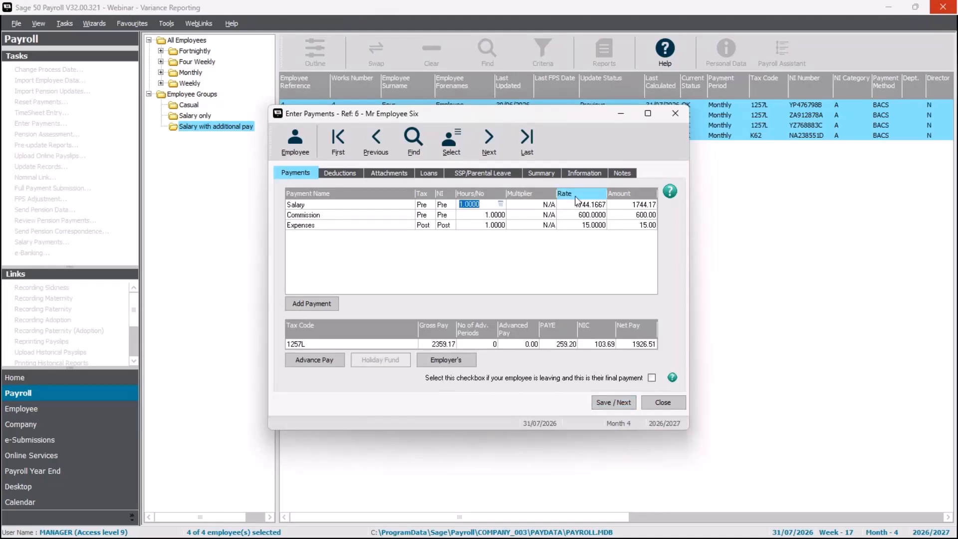
click(604, 403)
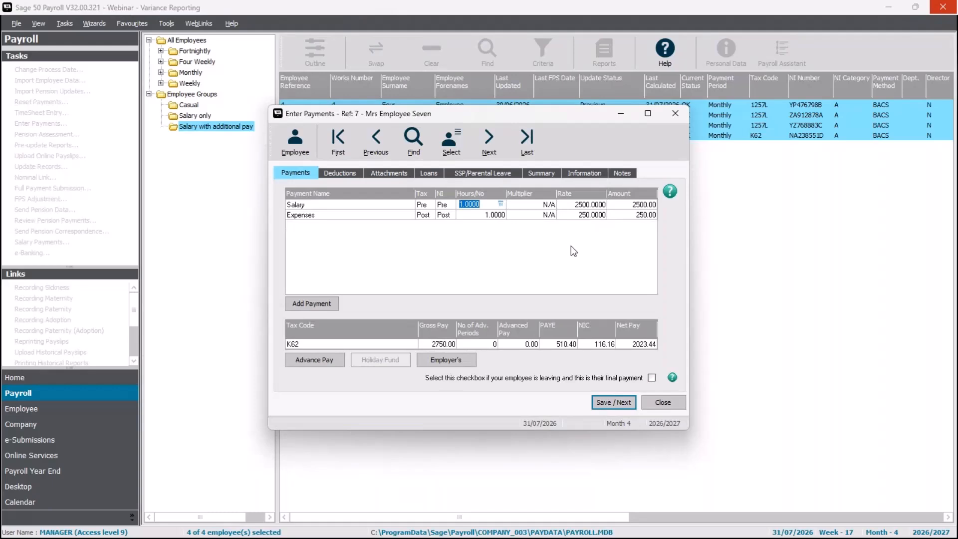
click(587, 217)
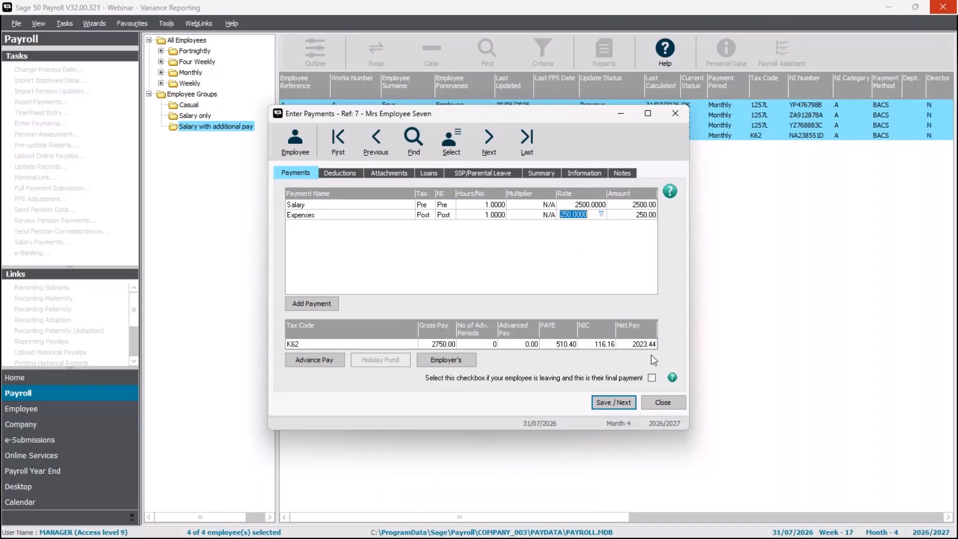
click(663, 403)
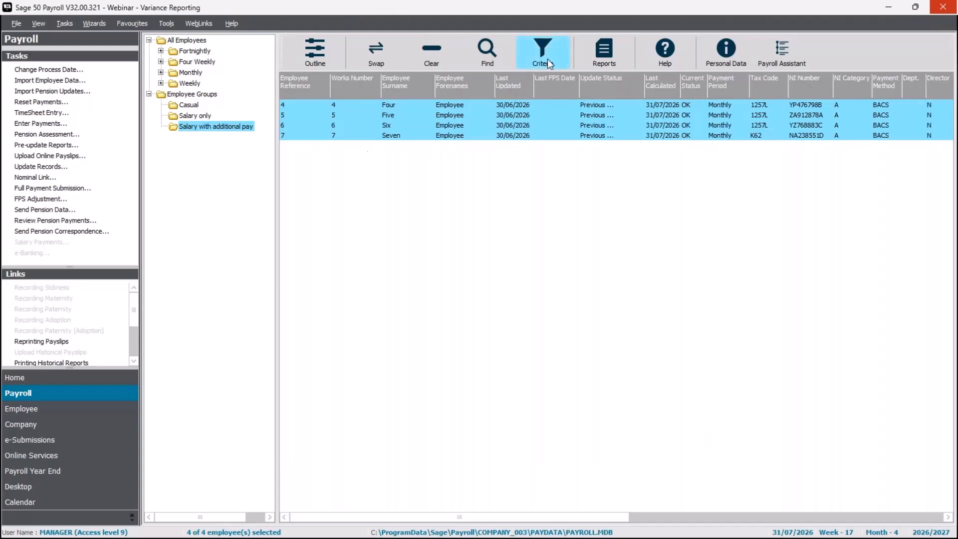
- Select all monthly employees and open the pre-update reports, declining to run the variances report
click(197, 42)
click(193, 74)
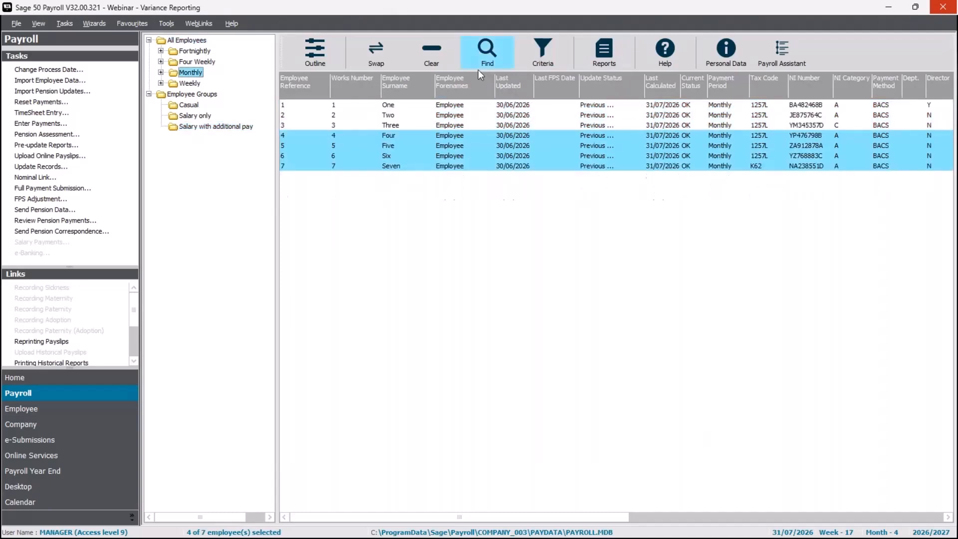
click(439, 49)
click(385, 55)
click(610, 52)
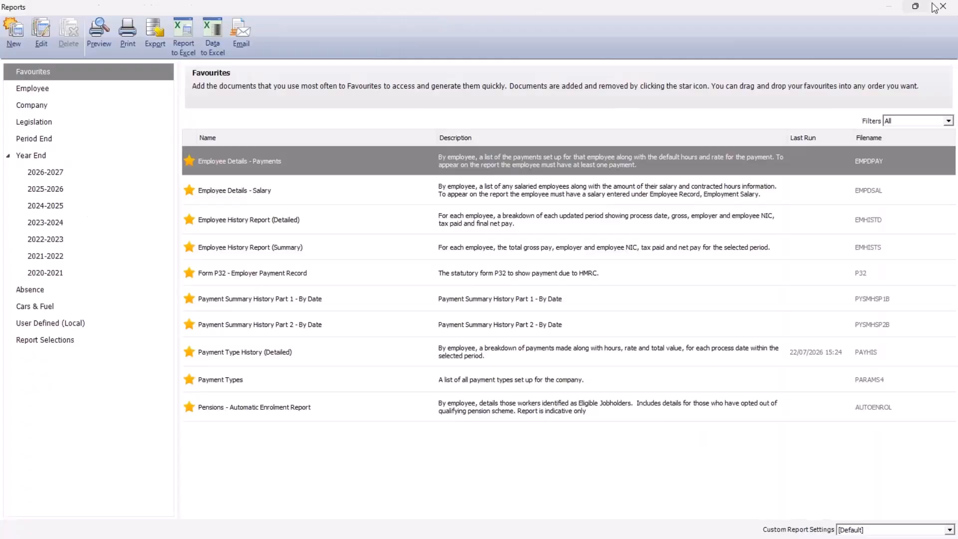
click(936, 7)
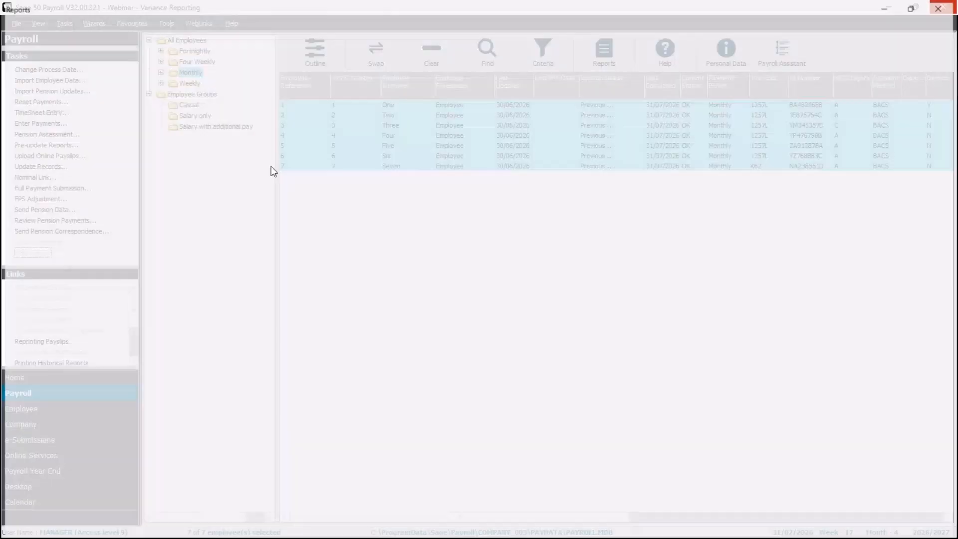
click(46, 144)
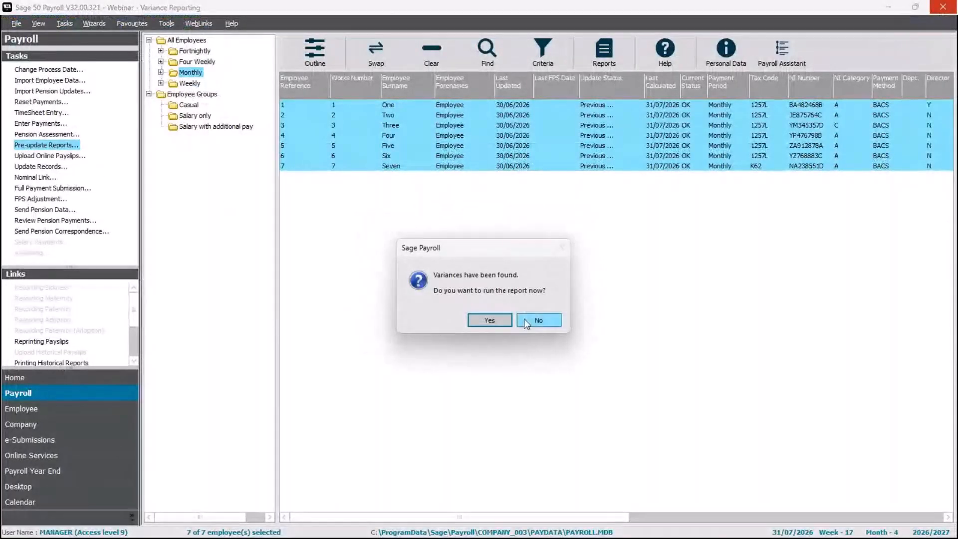
click(536, 320)
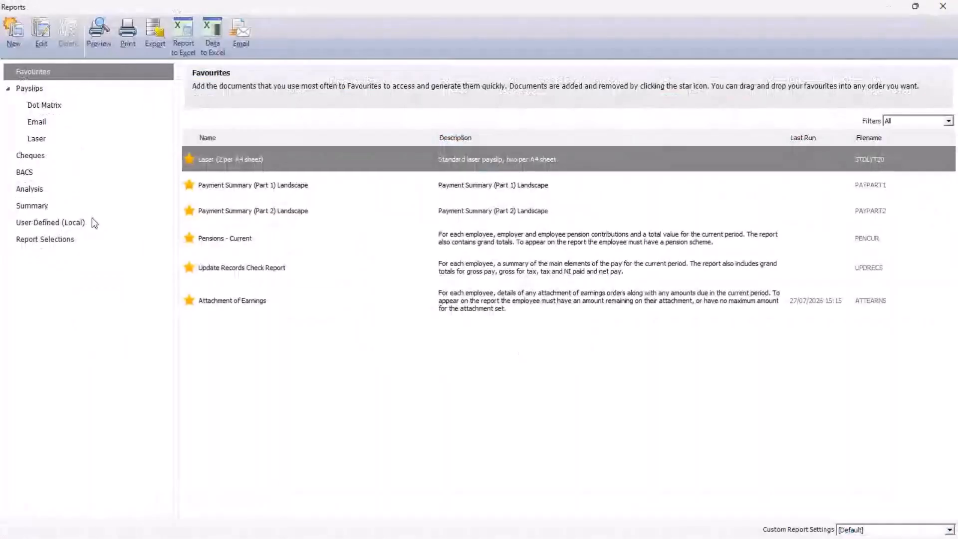
- Find the gross pay, net pay and variances exception reports under Analysis, and mark the Exceptions to Variances Report as a favourite
click(40, 209)
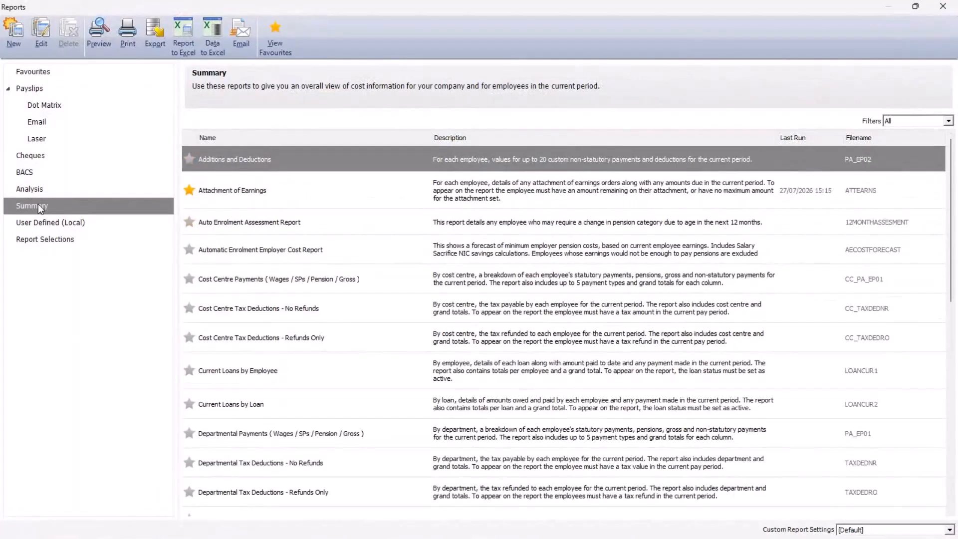
click(41, 188)
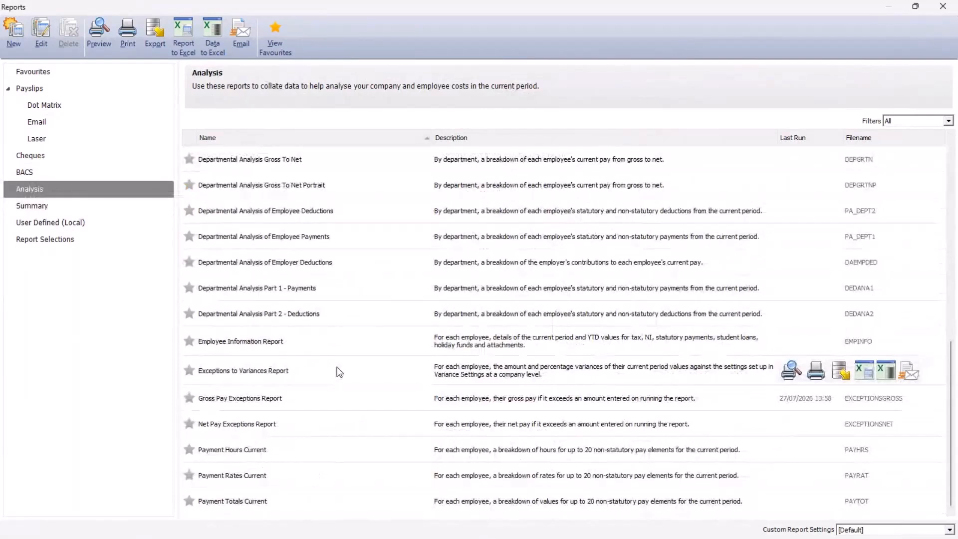
click(291, 375)
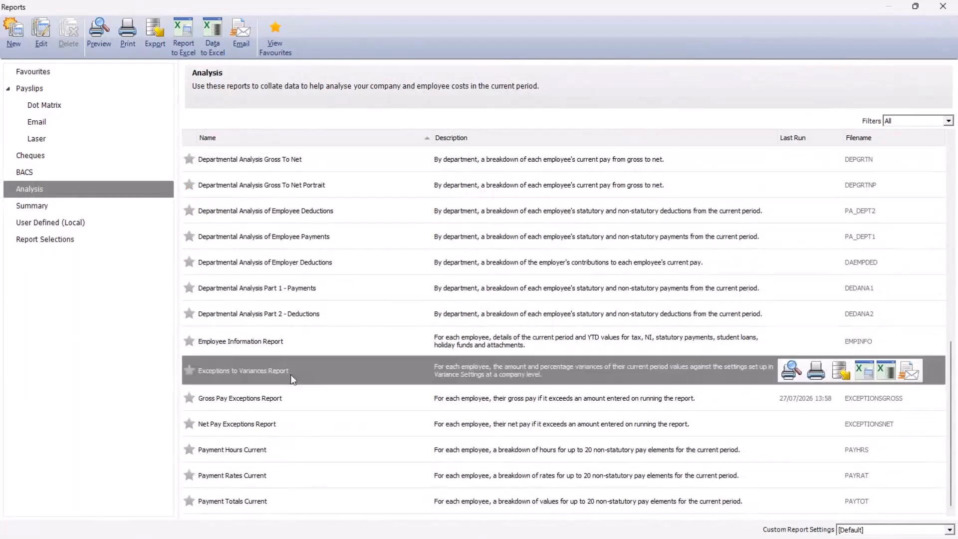
click(281, 398)
click(277, 423)
click(270, 370)
click(263, 399)
click(257, 421)
click(253, 372)
- Preview the Exceptions to Variances Report for all monthly employees at full size, and close the preview
double_click(327, 371)
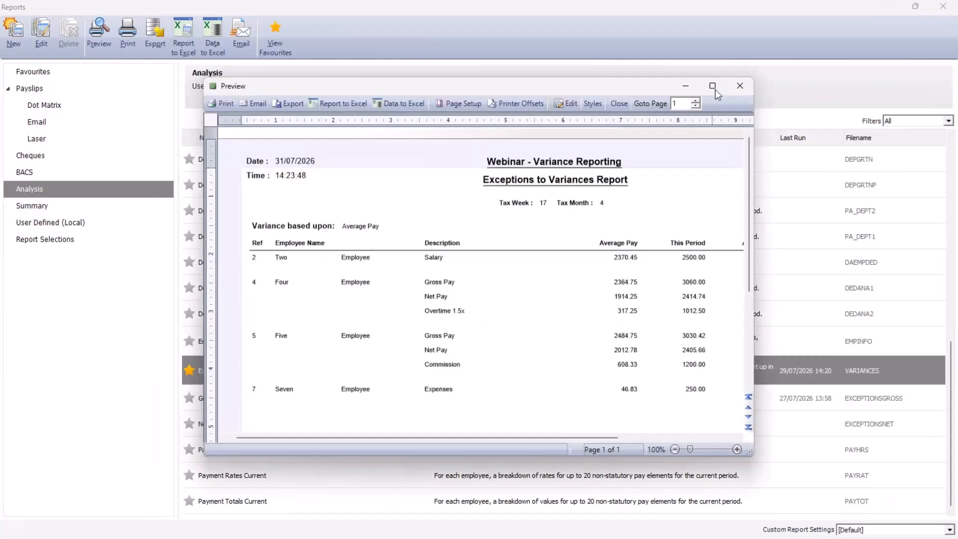
click(713, 86)
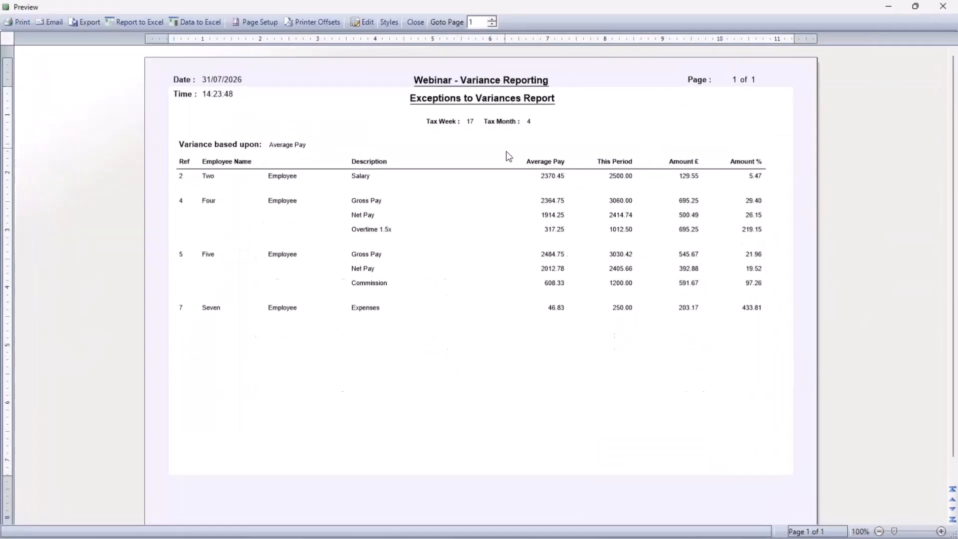
click(415, 22)
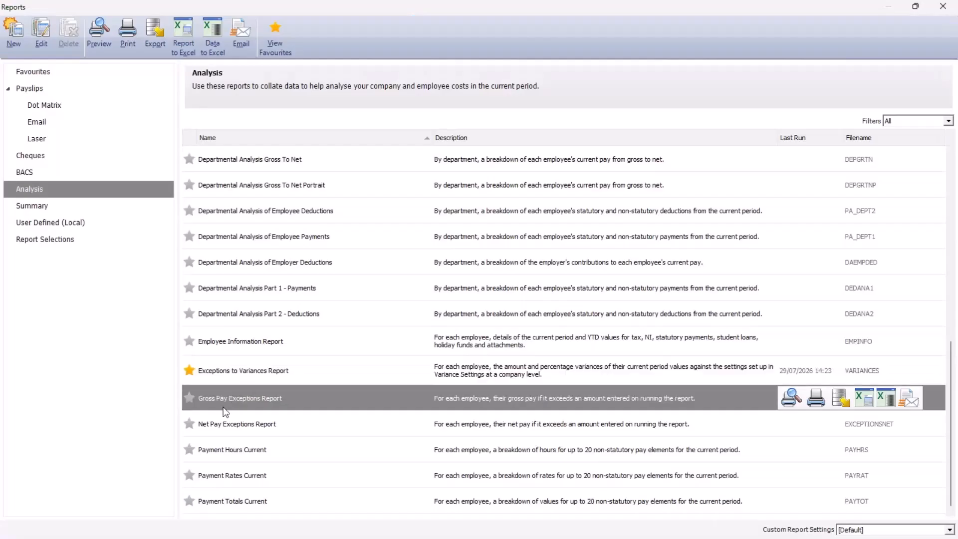
- Preview the Gross Pay Exceptions Report with gross pay from (exclusive) 3000, and close the preview and the reports window
click(210, 424)
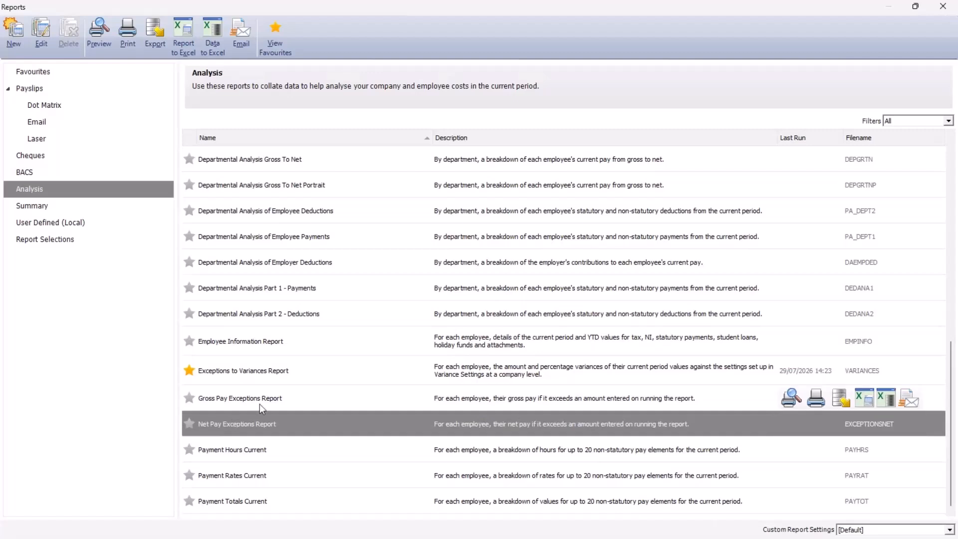
click(260, 403)
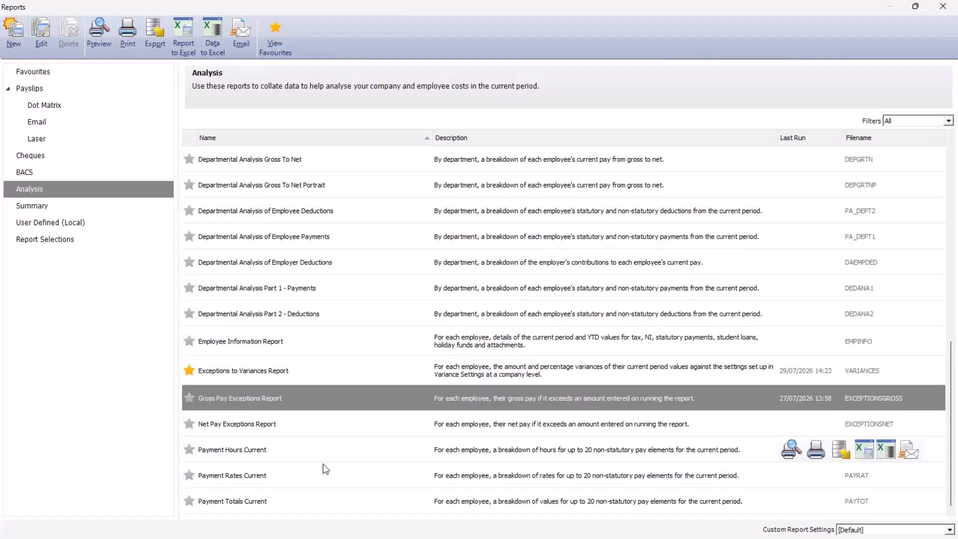
click(319, 435)
click(326, 404)
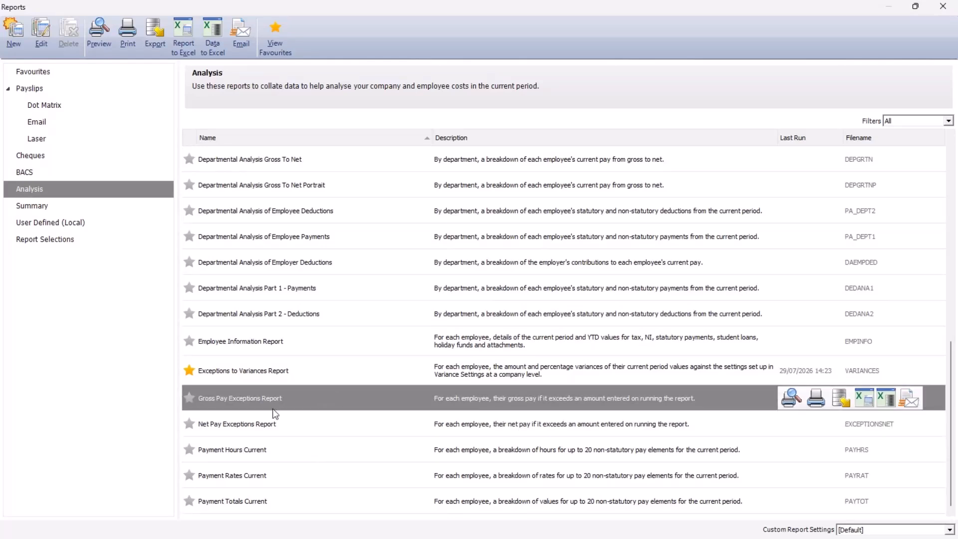
double_click(292, 403)
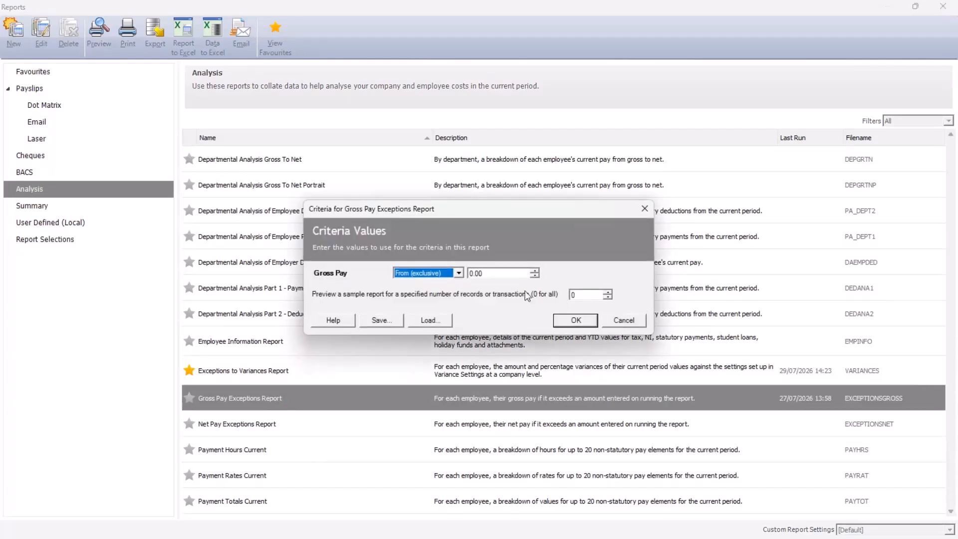
click(482, 273)
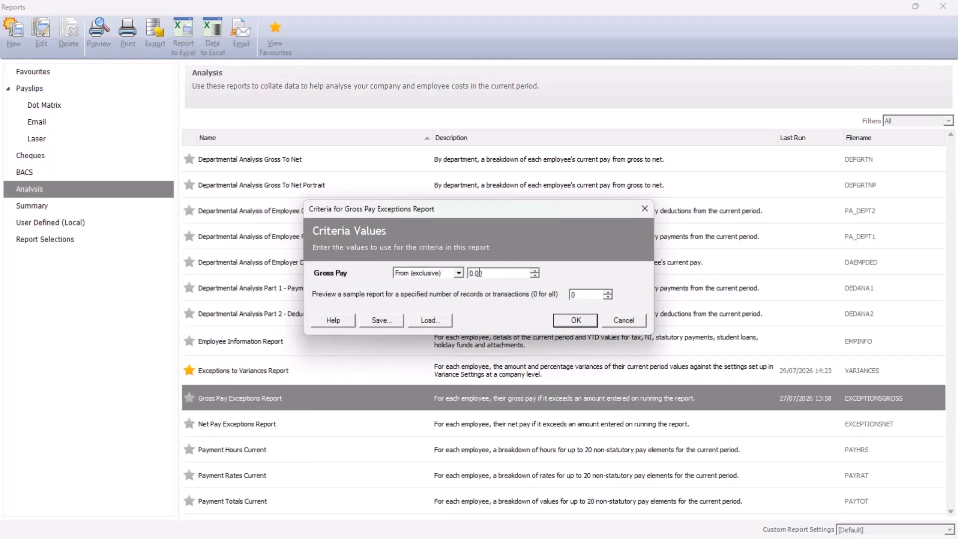
double_click(490, 272)
text(3000)
key(Tab)
click(584, 323)
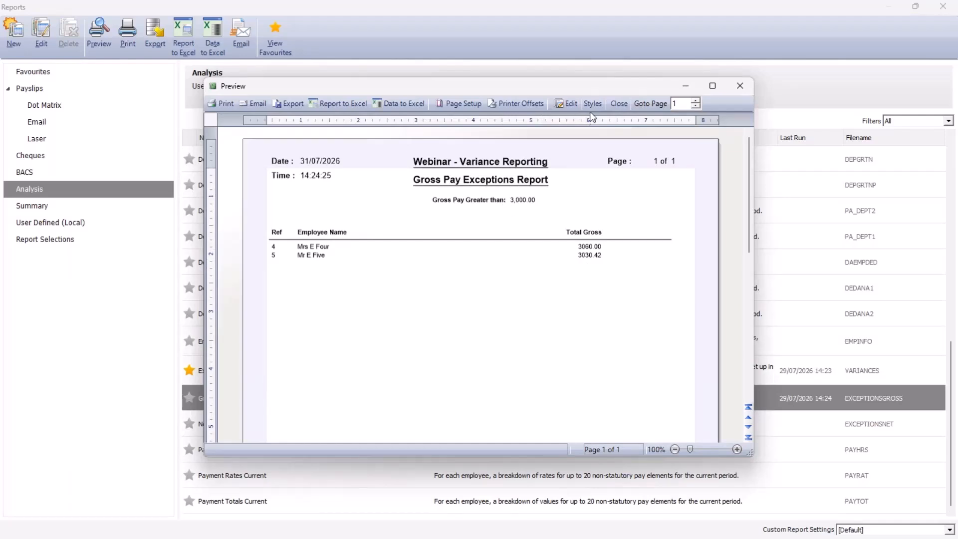
click(618, 103)
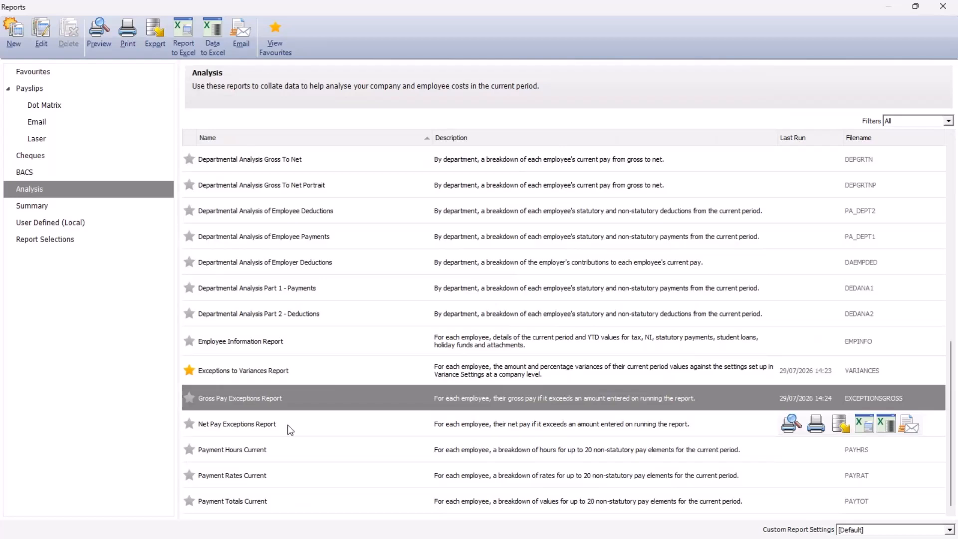
click(943, 6)
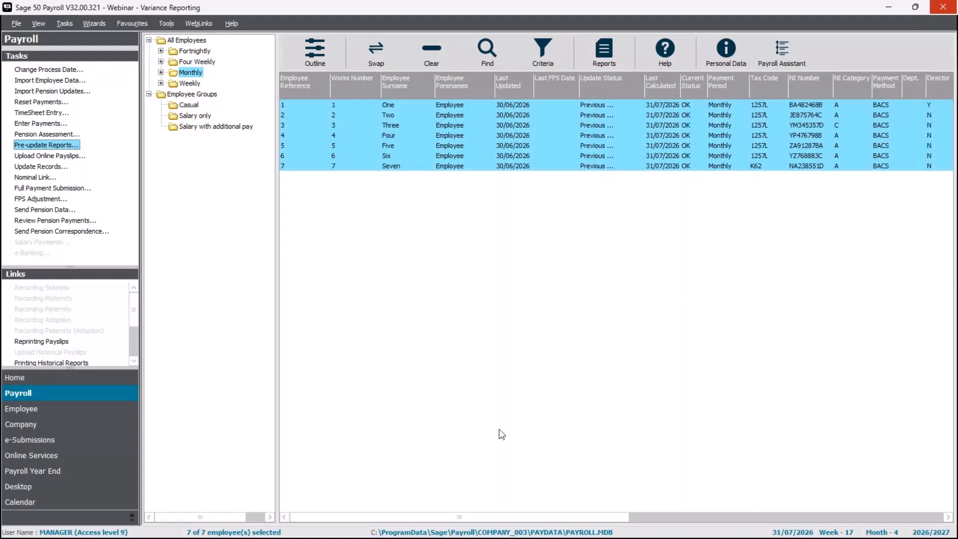
- Turn off "Advise when variances occur" in the company's variance settings and save the change
click(48, 431)
click(44, 113)
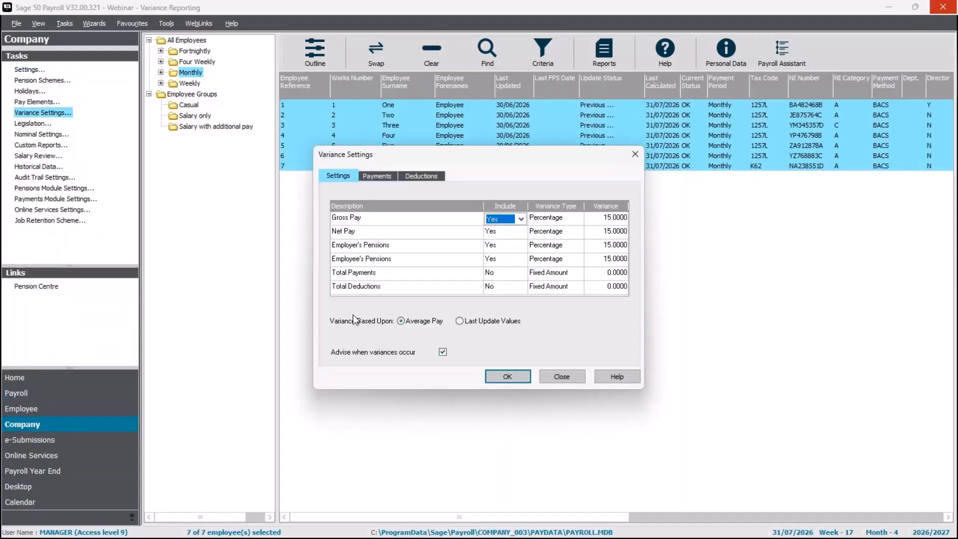
click(443, 353)
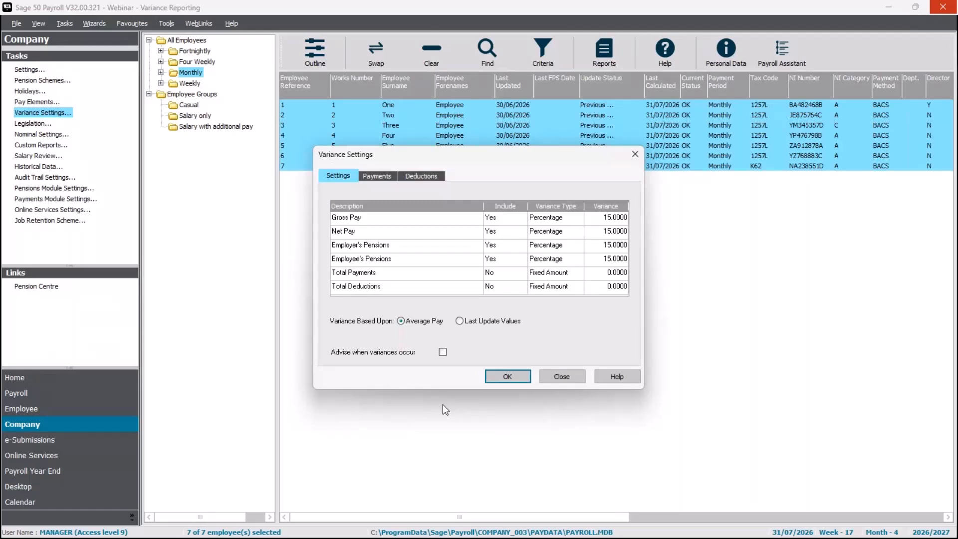
click(508, 377)
- Open the pre-update reports for the selected monthly employees, select the Exceptions to Variances Report among the favourites, and close the reports
click(73, 399)
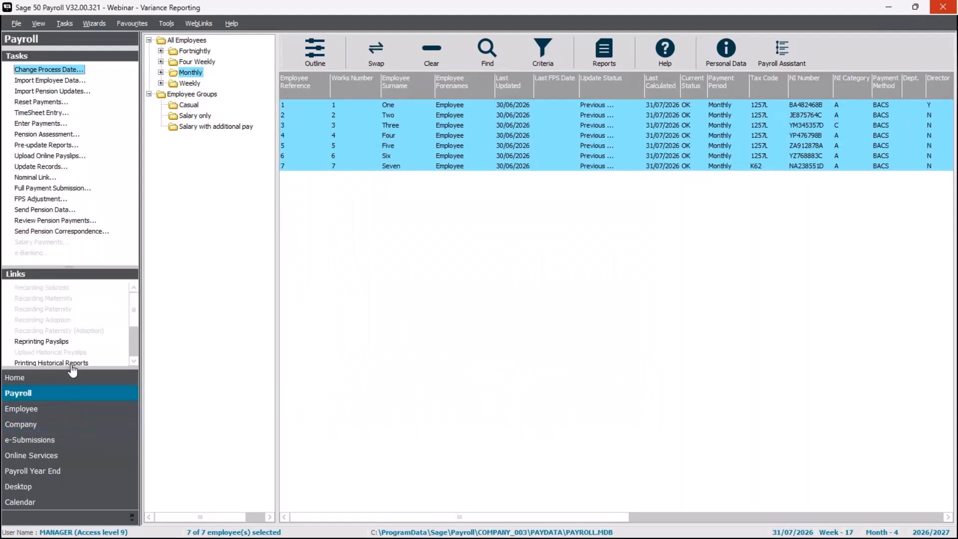
click(45, 145)
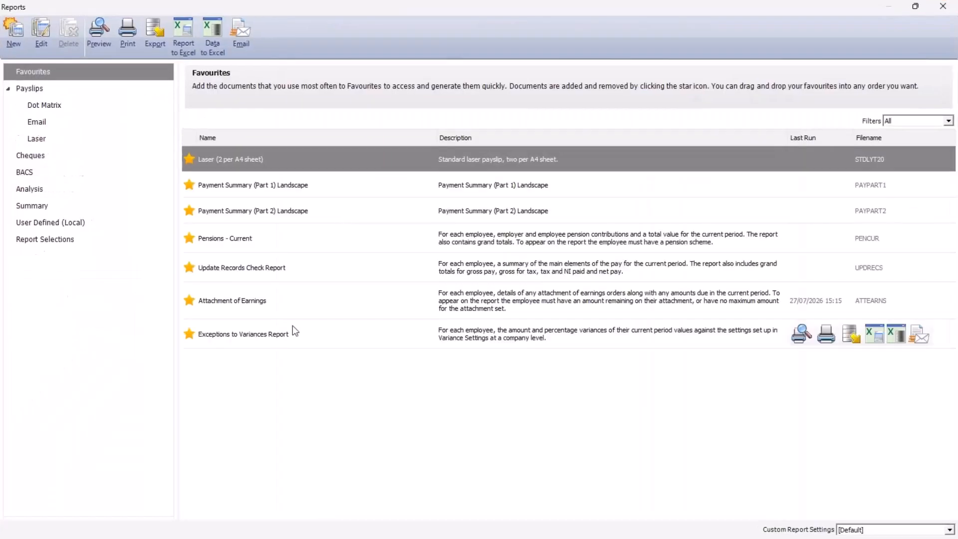
click(212, 336)
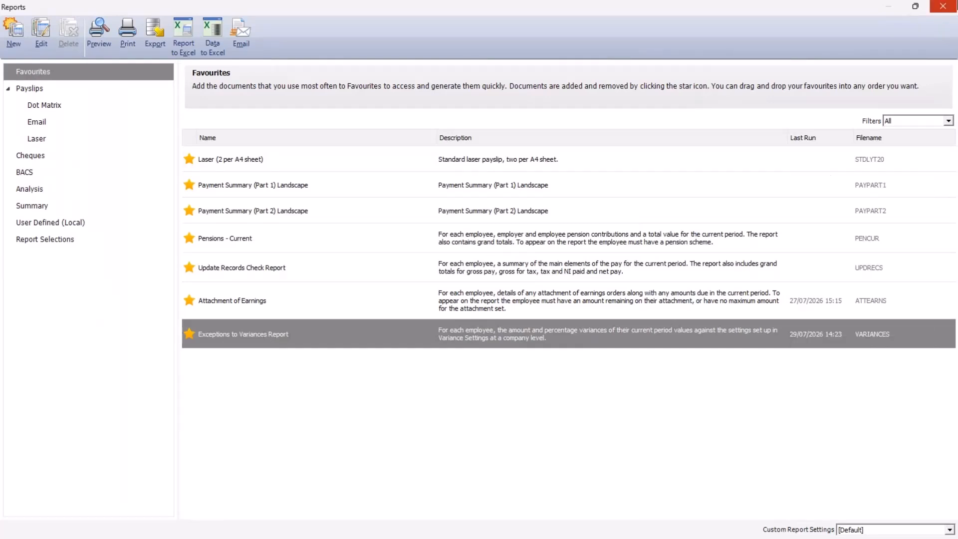
click(942, 6)
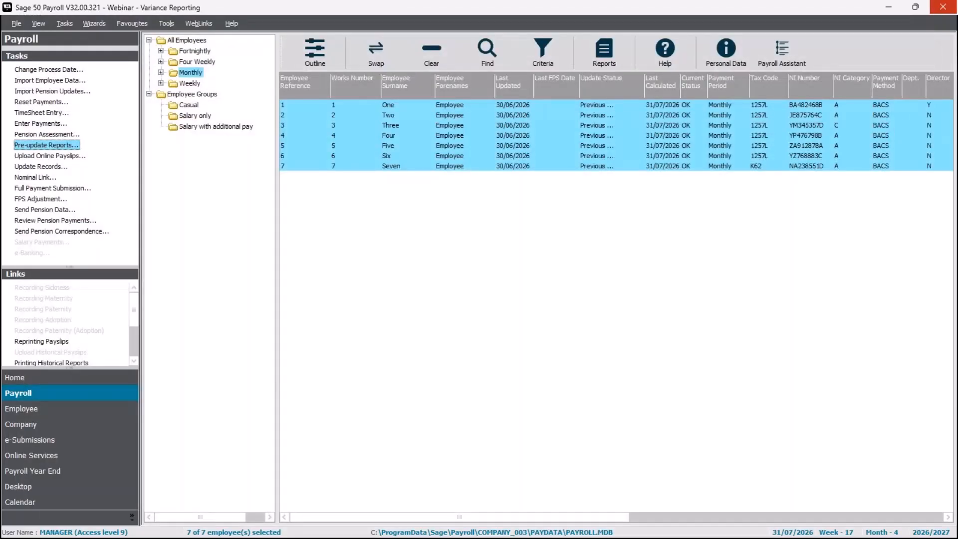